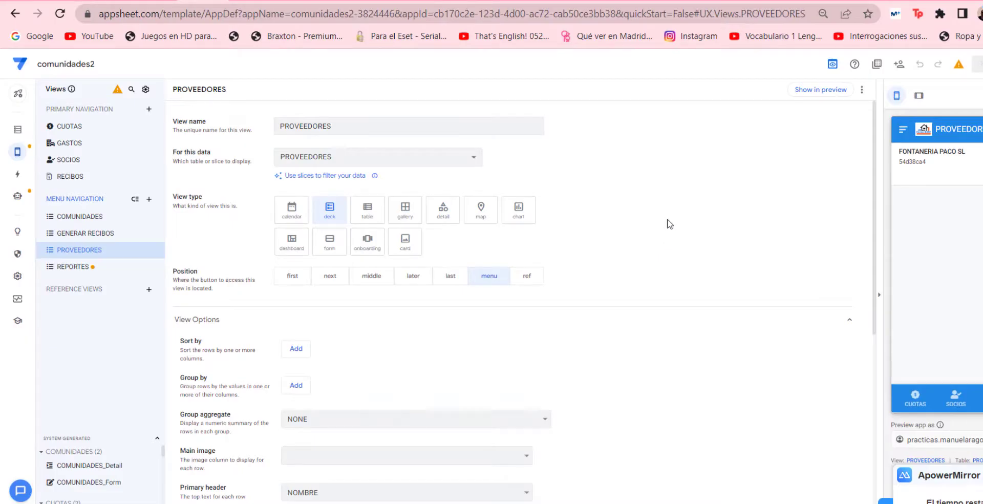
# - Open the source spreadsheet of the COMUNIDADES table and add a new sheet named MENU
pyautogui.click(18, 129)
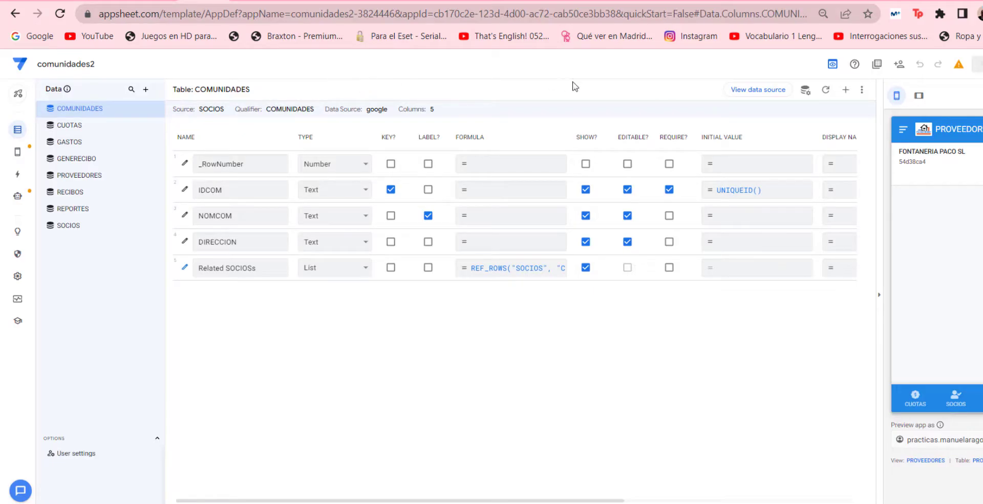
pyautogui.click(748, 96)
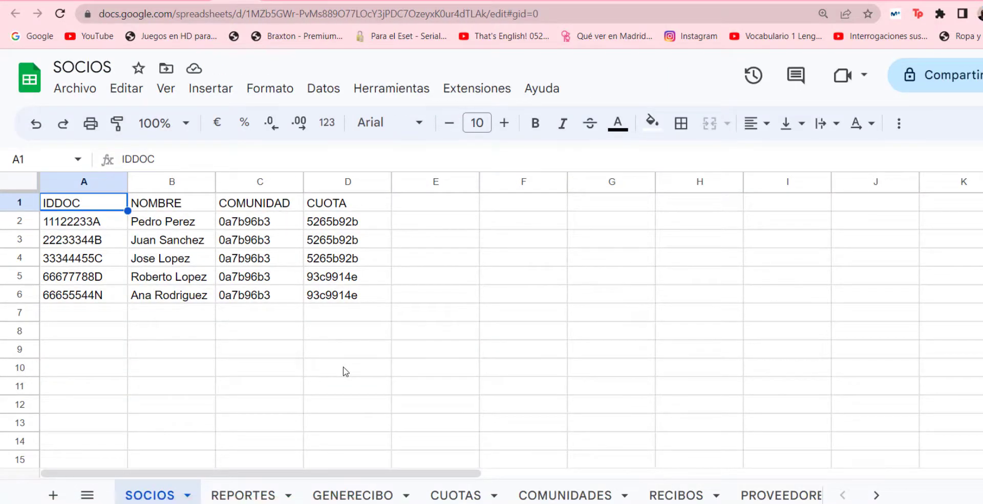
pyautogui.click(865, 489)
pyautogui.click(865, 489)
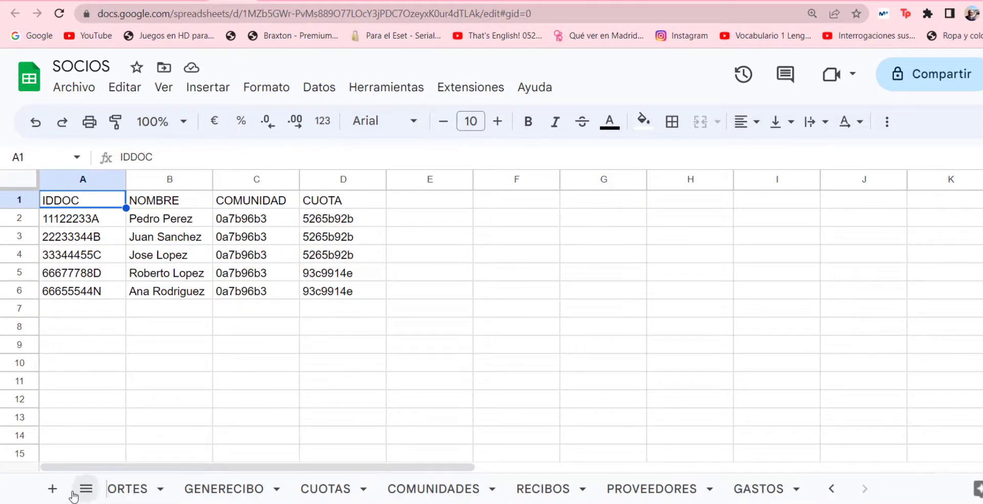
pyautogui.click(53, 489)
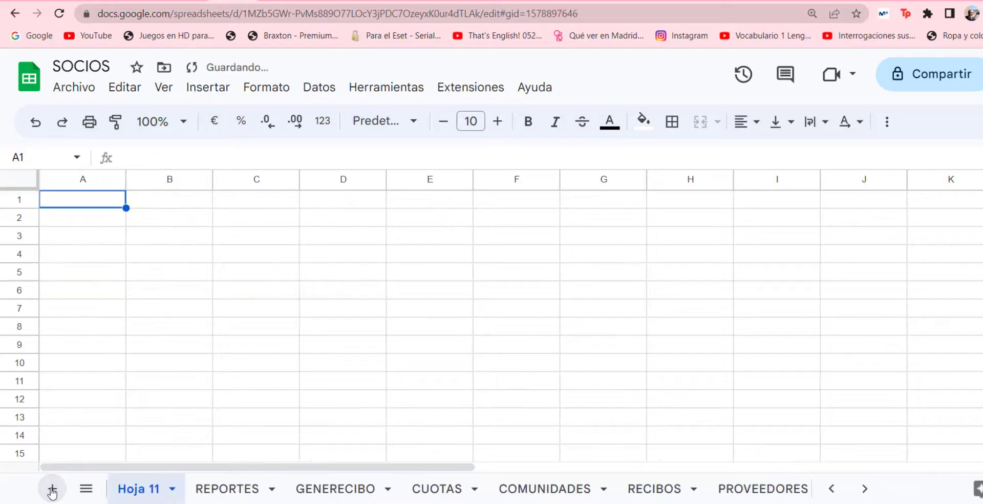
pyautogui.doubleClick(139, 488)
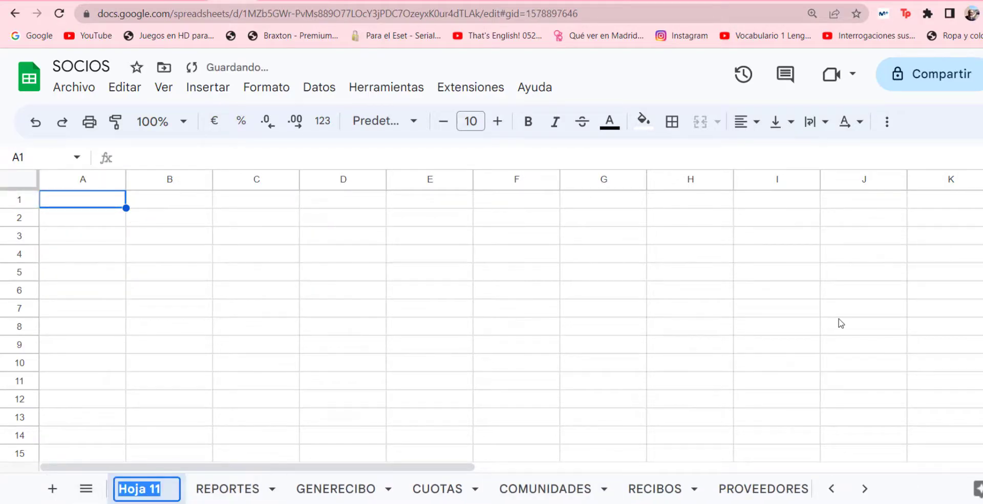
pyautogui.write('MENU')
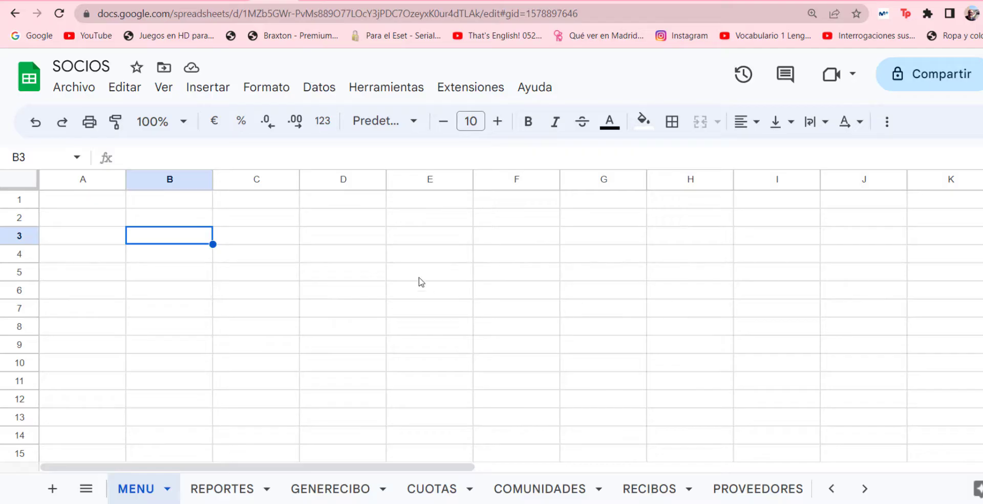
# - Paste the copied menu table with columns IDMENU, MENU, ICONO and VISTA into the MENU sheet starting at cell A1
pyautogui.click(97, 202)
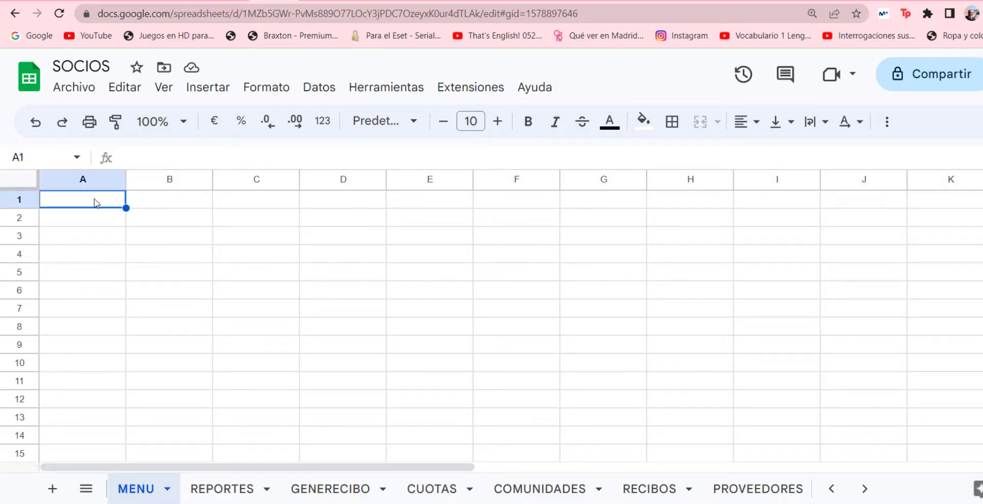
pyautogui.rightClick(97, 203)
pyautogui.click(146, 193)
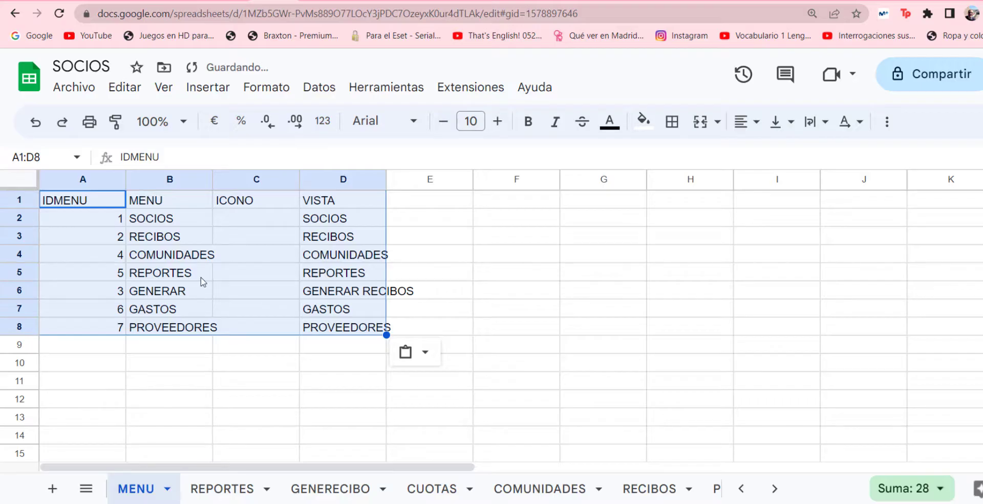
pyautogui.click(122, 259)
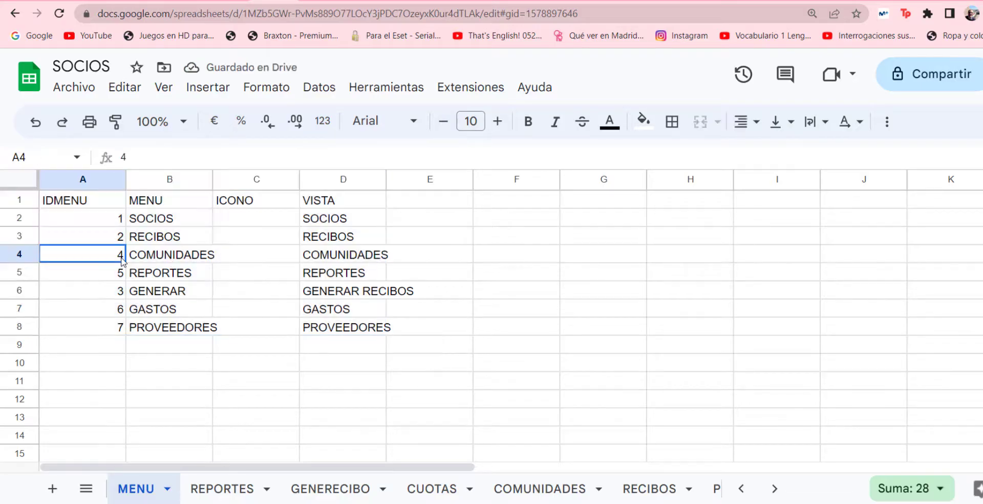
# - Examine the four column headers of the MENU sheet and the view names listed under VISTA
pyautogui.click(95, 206)
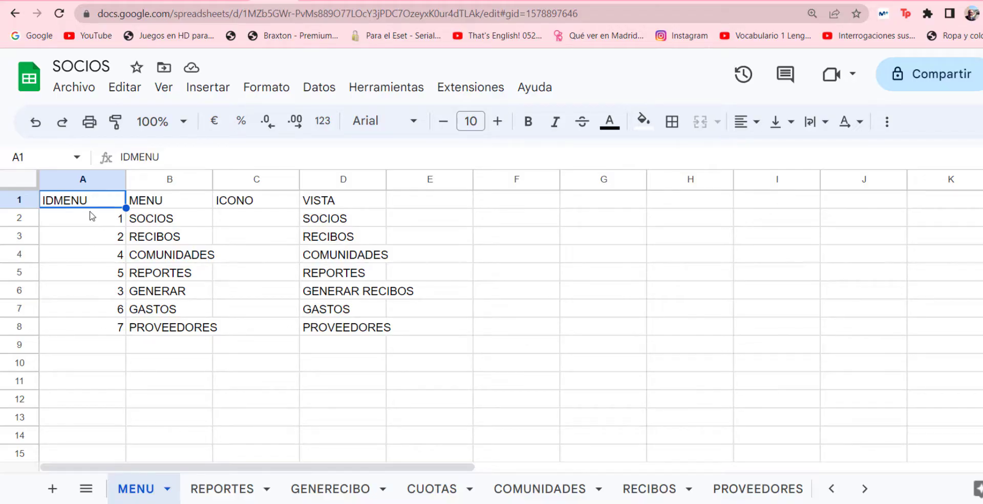
pyautogui.click(165, 202)
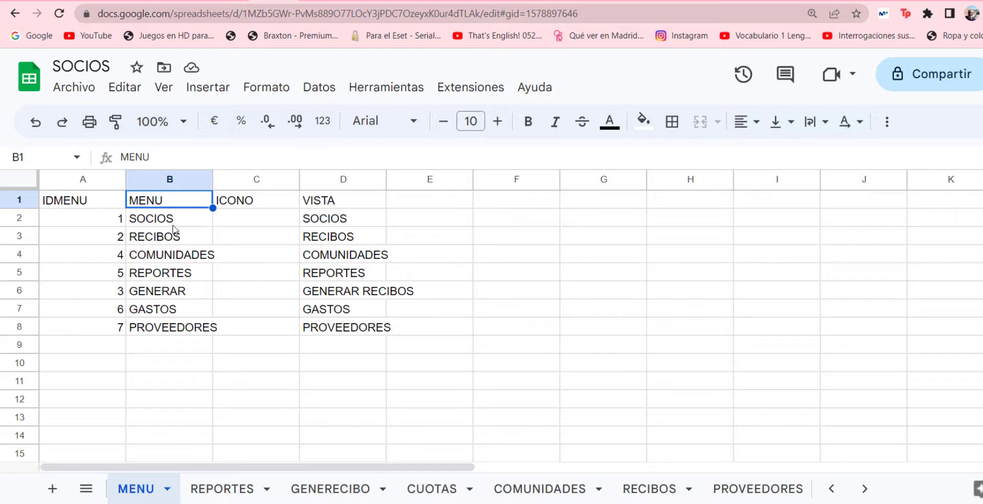
pyautogui.click(244, 206)
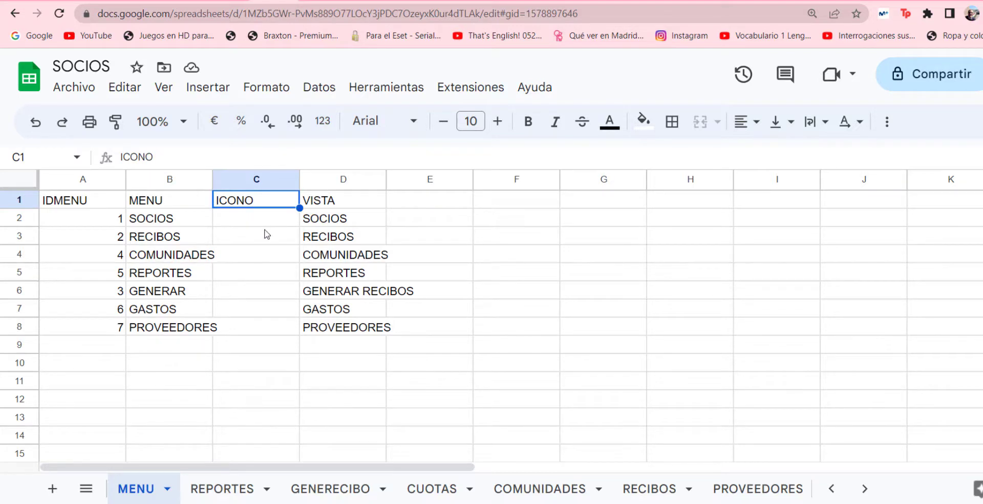
pyautogui.click(328, 203)
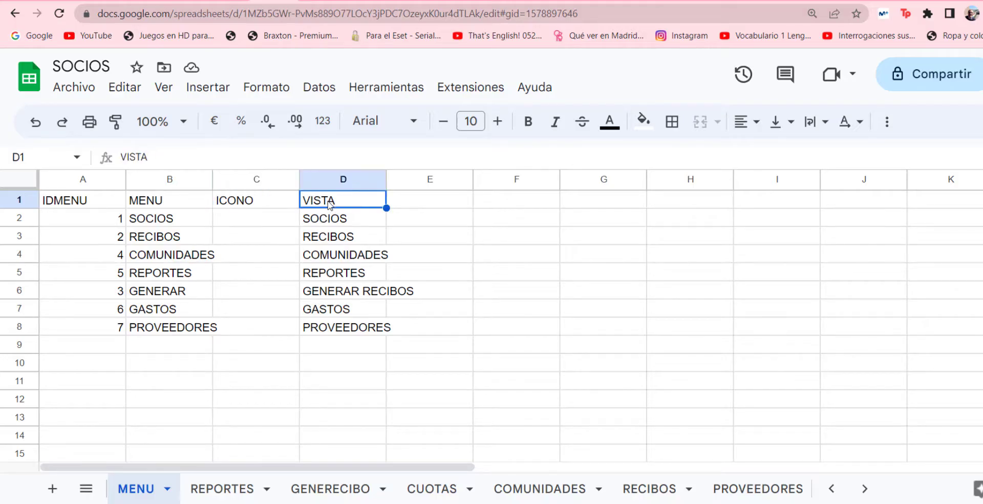
pyautogui.click(352, 221)
pyautogui.click(346, 238)
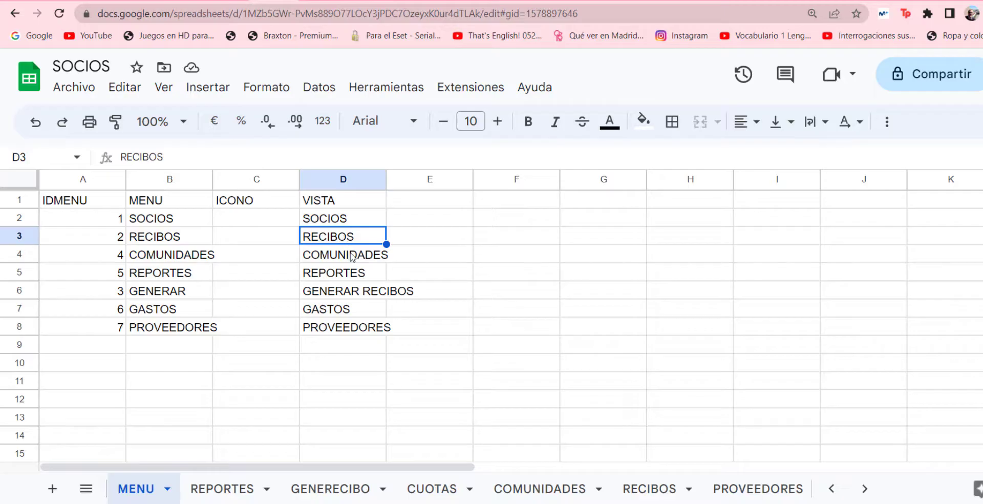
pyautogui.click(353, 259)
pyautogui.click(354, 278)
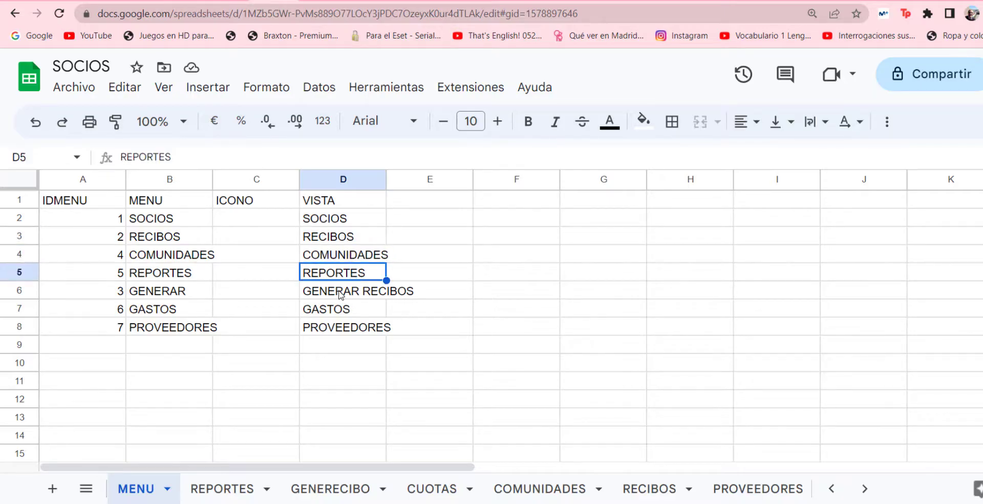
pyautogui.click(340, 292)
pyautogui.click(340, 310)
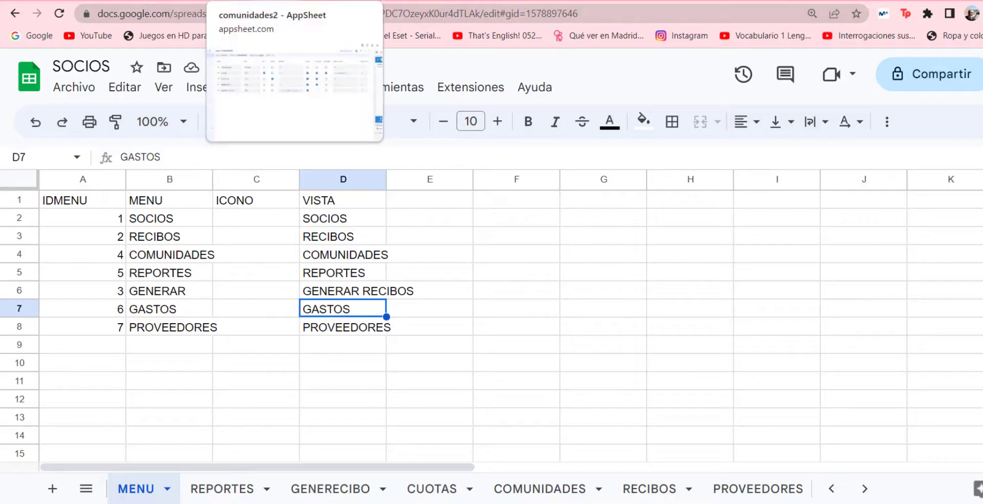
# - Look at the comunidades2 app in AppSheet and compare the MENU sheet's VISTA names with its MENU names
pyautogui.click(236, 0)
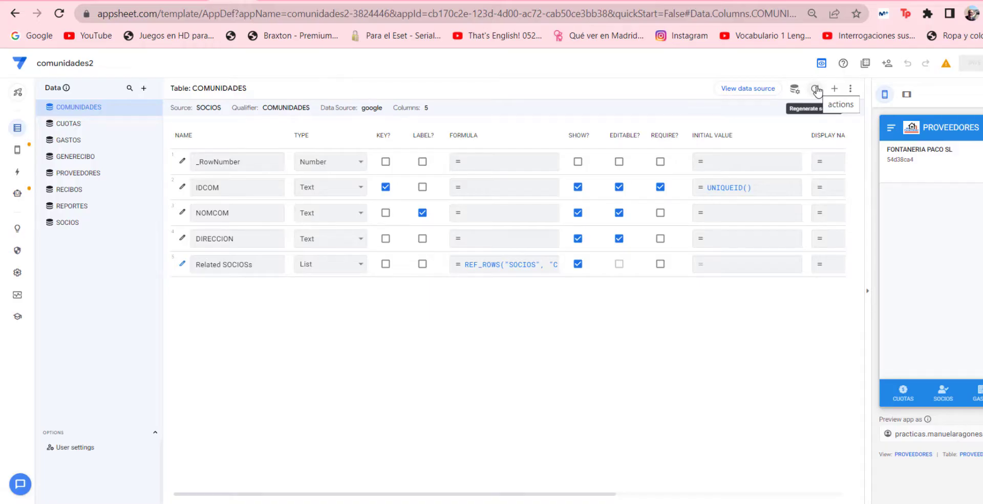
pyautogui.click(274, 0)
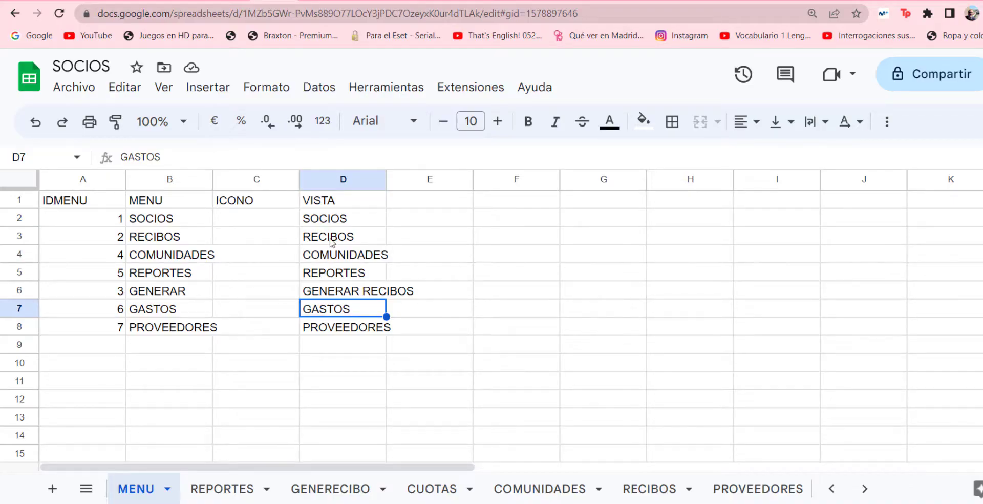
pyautogui.click(351, 224)
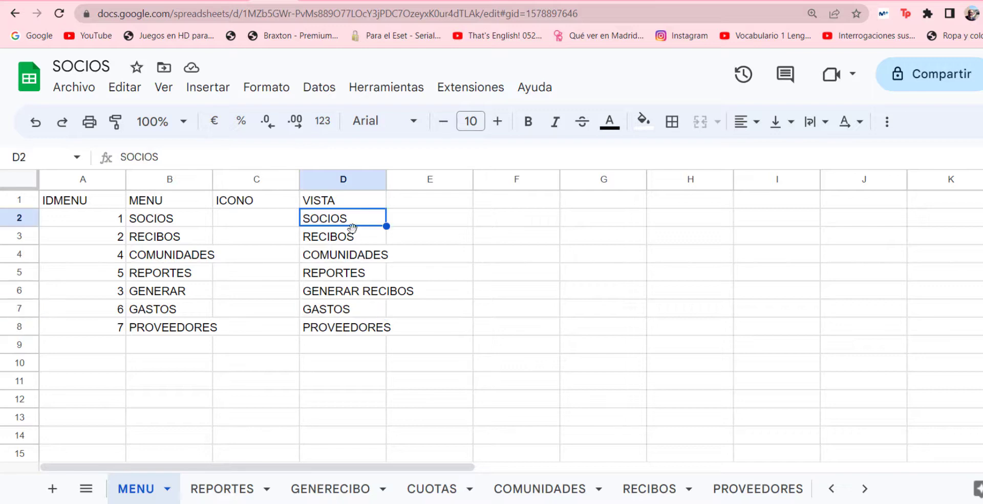
pyautogui.click(355, 238)
pyautogui.click(358, 256)
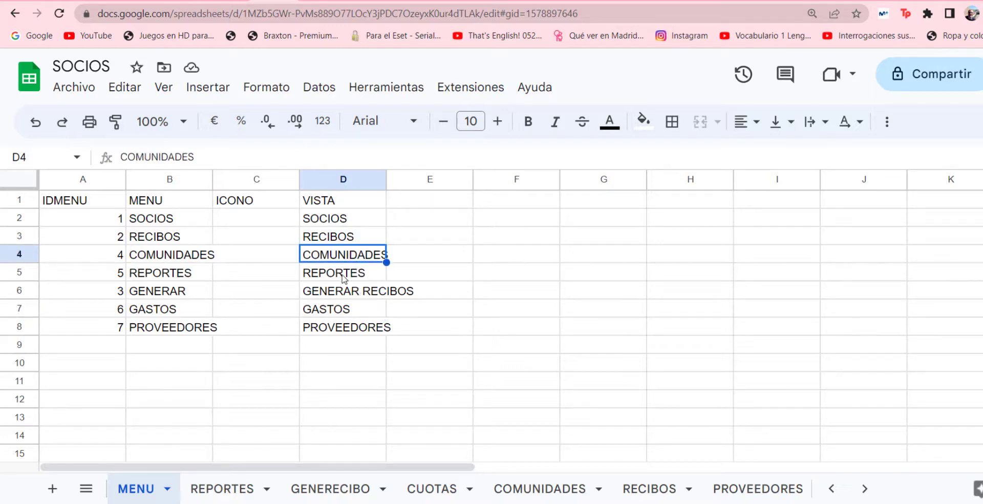
pyautogui.click(348, 278)
pyautogui.click(349, 297)
pyautogui.click(166, 224)
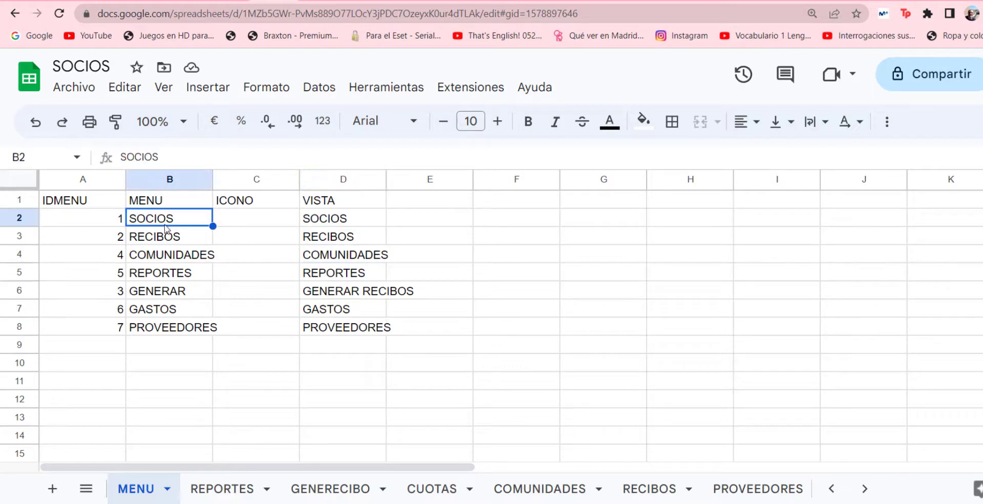
pyautogui.click(164, 240)
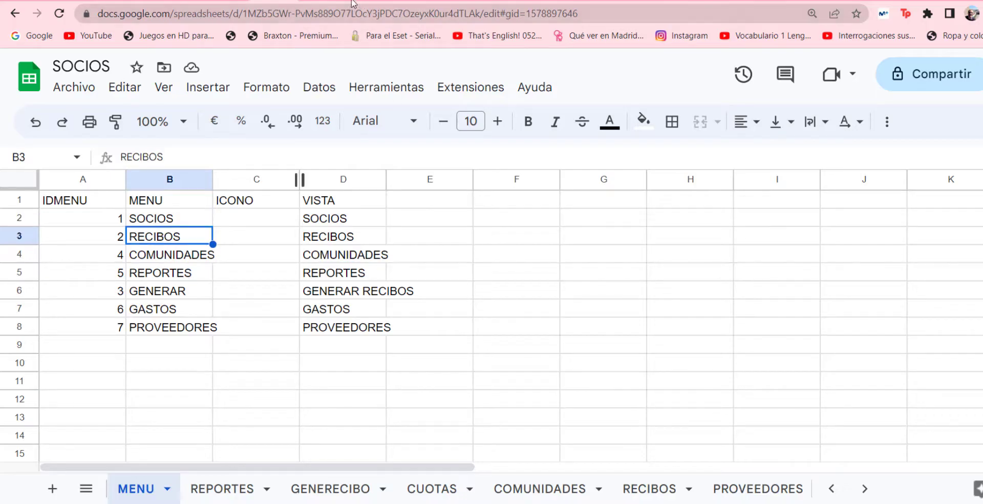
# - In AppSheet, add data from Google Sheets, choosing the SOCIOS spreadsheet in the comunidades2 folder under appsheet/data
pyautogui.click(274, 0)
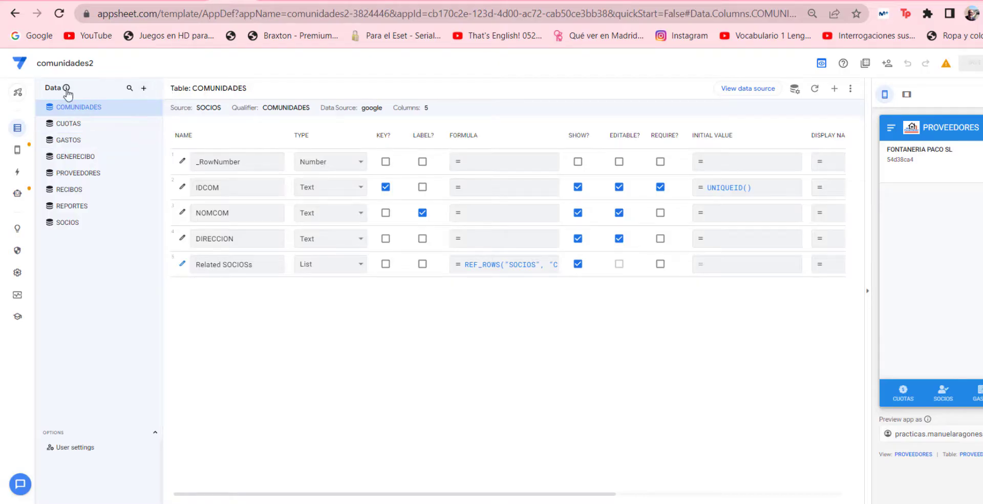
pyautogui.click(143, 89)
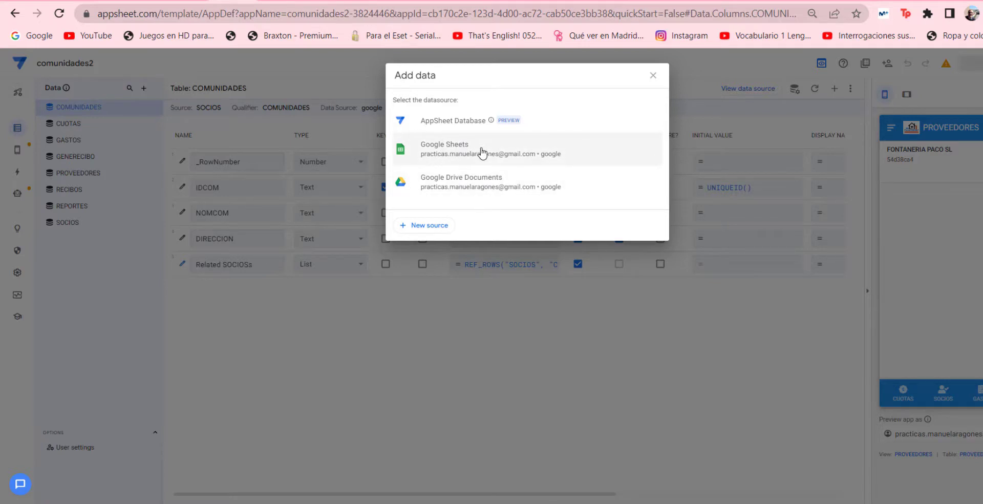
pyautogui.click(445, 152)
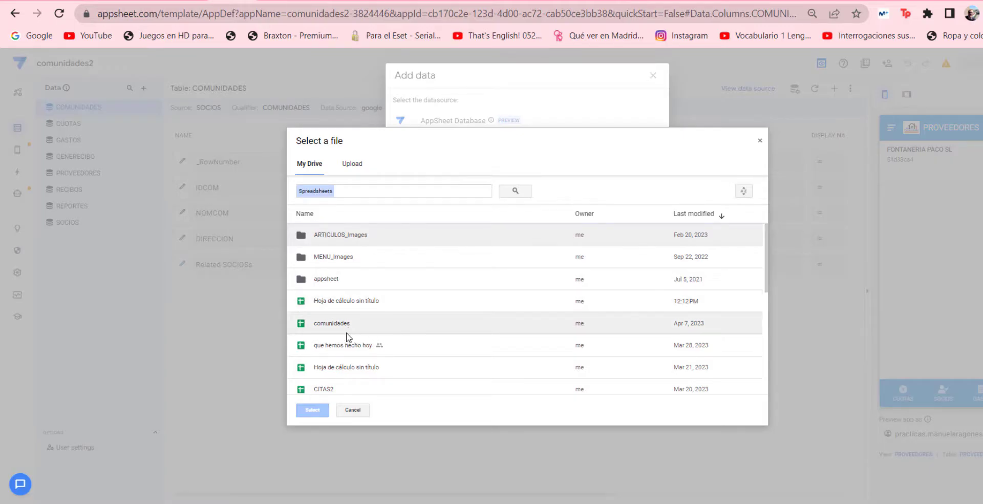
pyautogui.scroll(-2, 351, 337)
pyautogui.scroll(2, 351, 336)
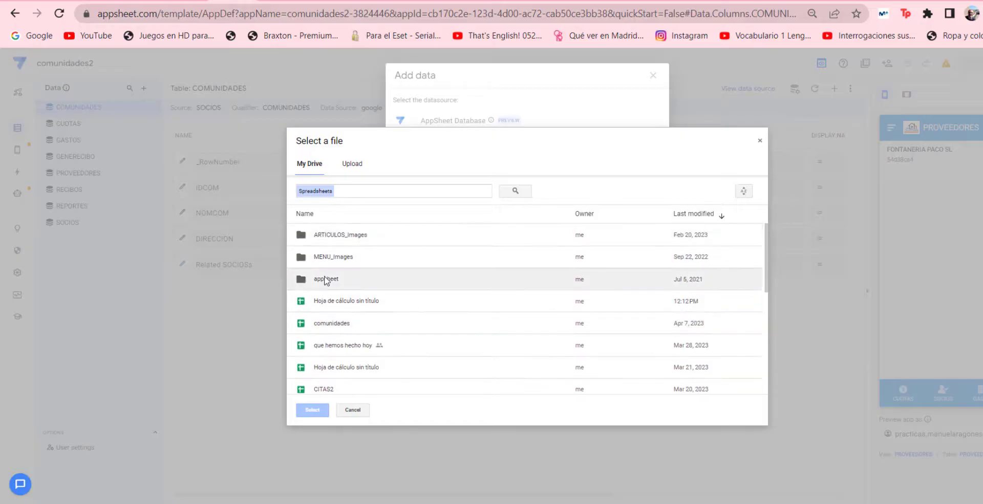
pyautogui.doubleClick(322, 279)
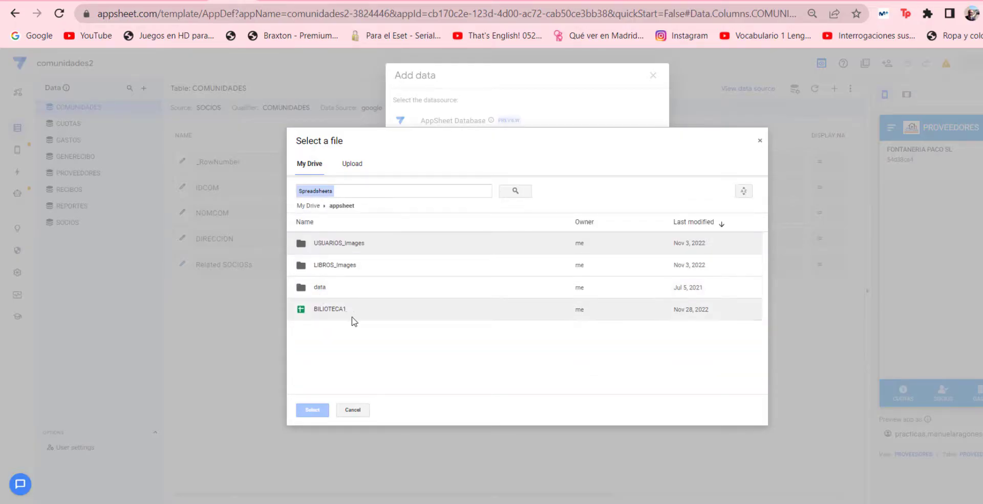
pyautogui.doubleClick(322, 287)
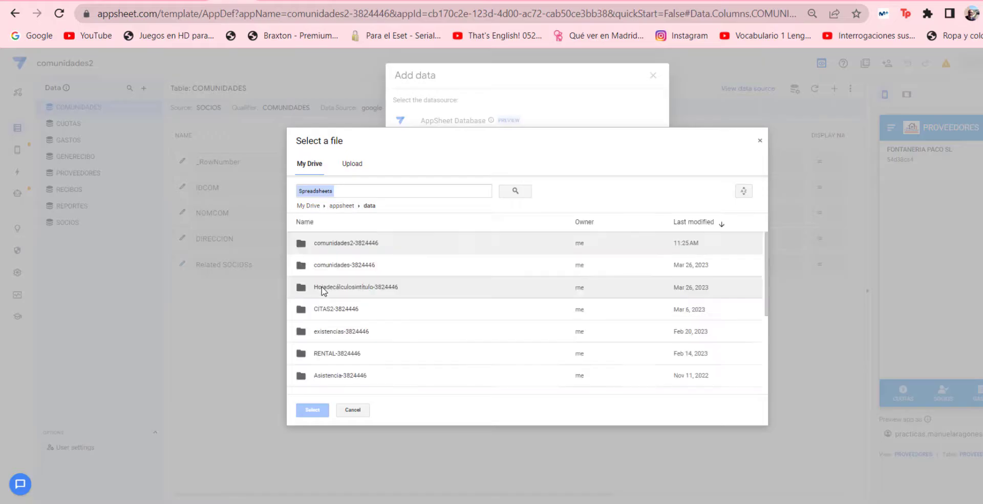
pyautogui.doubleClick(362, 243)
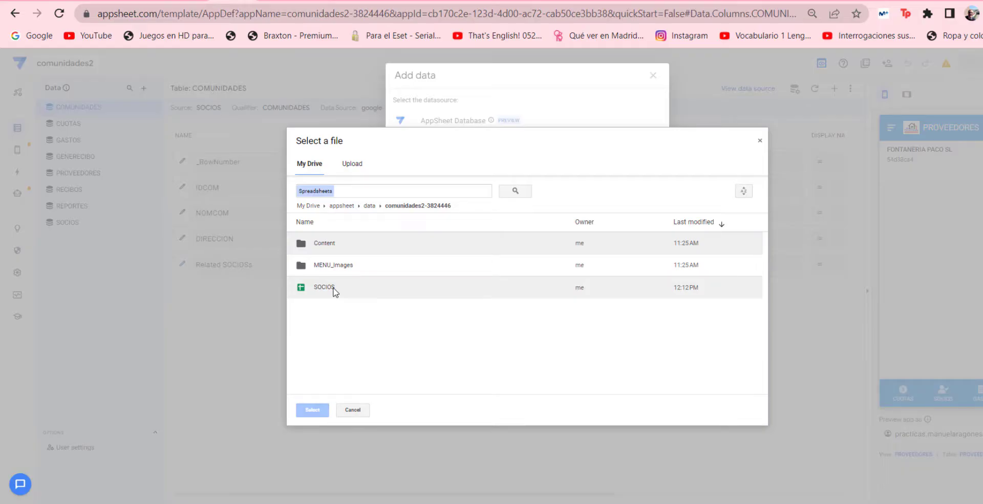
pyautogui.doubleClick(332, 288)
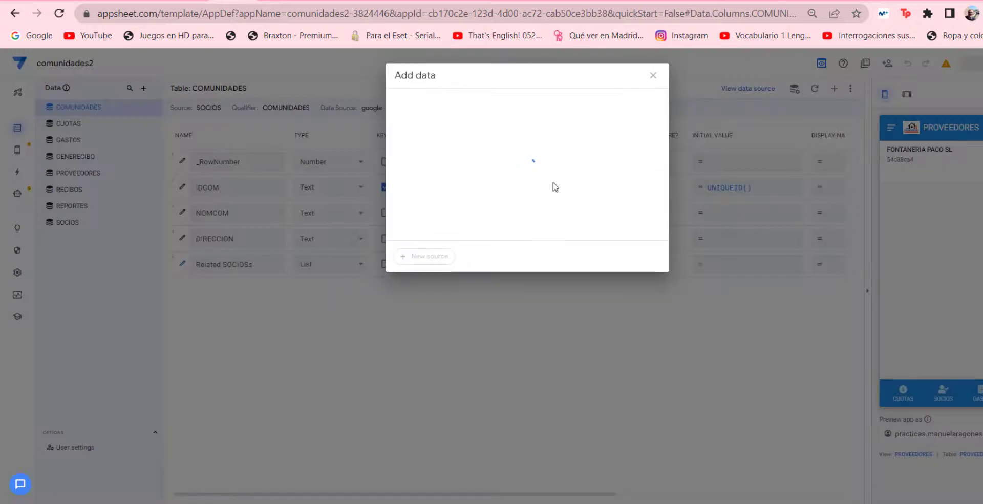
# - Create a new app table from the MENU worksheet of the SOCIOS spreadsheet
pyautogui.click(564, 150)
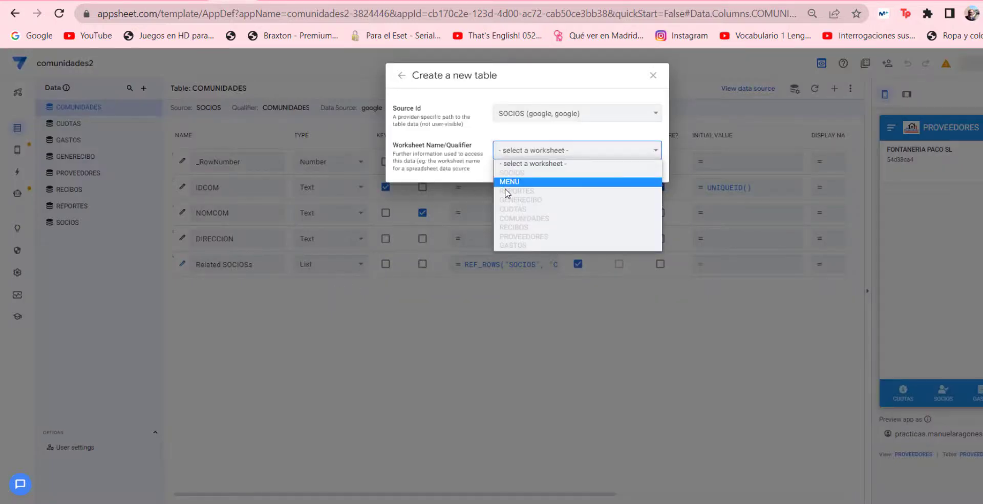
pyautogui.click(507, 183)
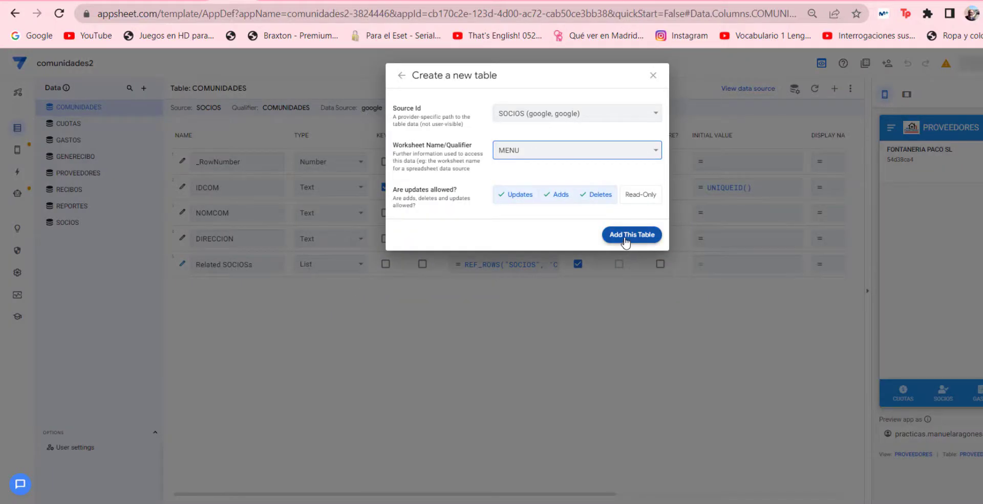
pyautogui.click(625, 240)
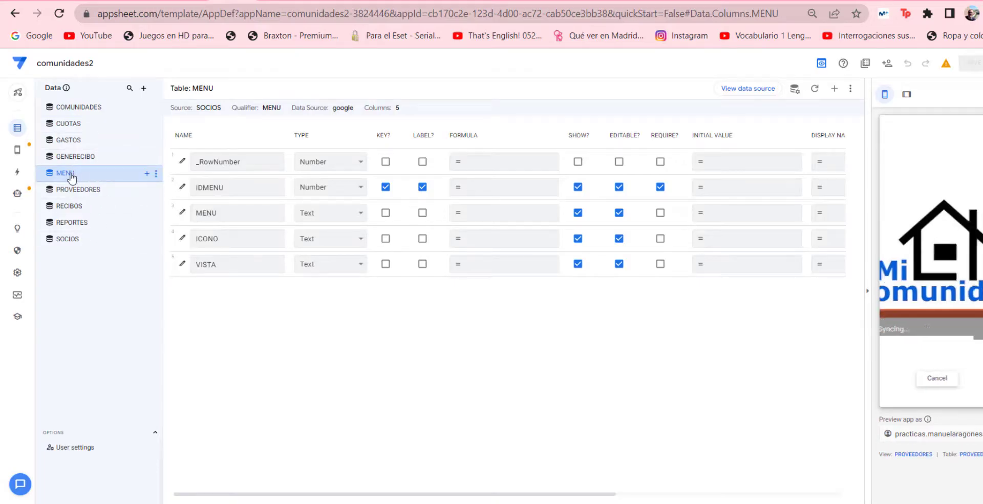
# - Create a new view in the primary navigation and name it MENU
pyautogui.click(17, 152)
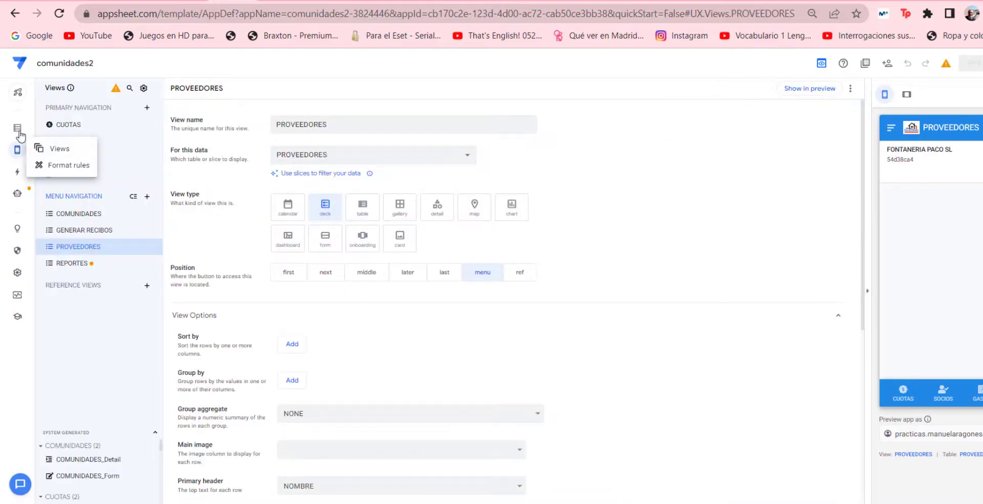
pyautogui.click(147, 108)
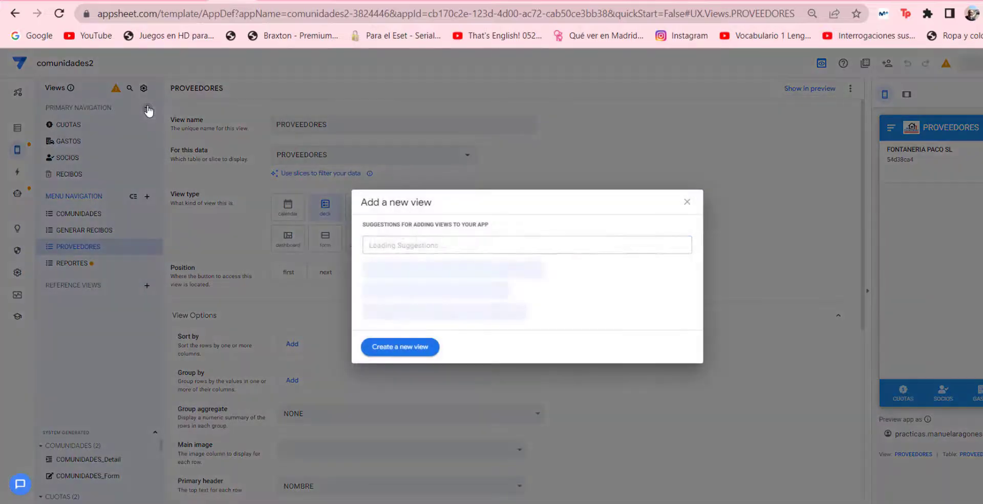
pyautogui.click(403, 347)
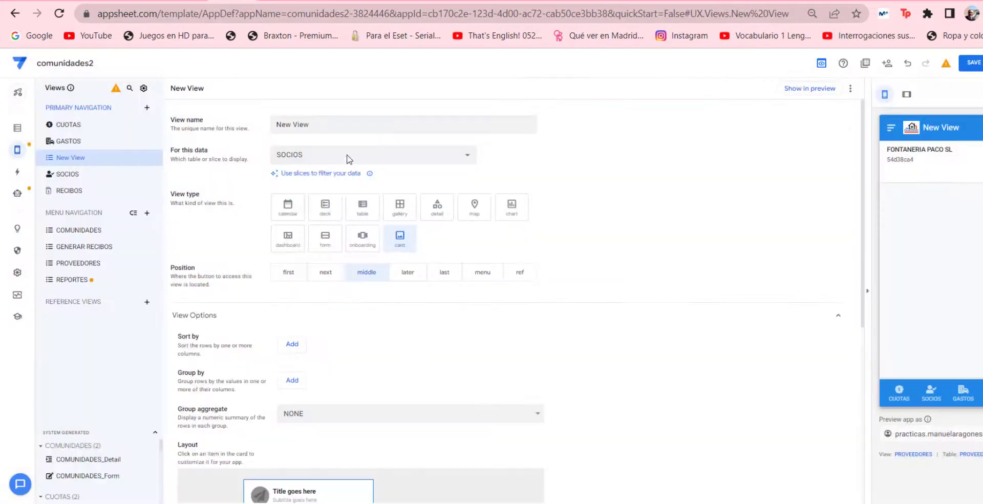
pyautogui.moveTo(331, 127); pyautogui.dragTo(233, 133)
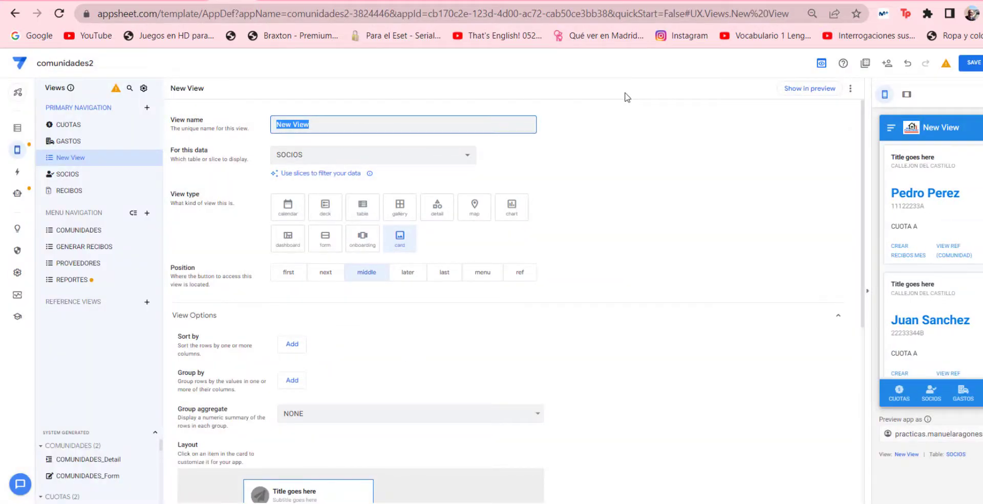
pyautogui.write('MENU')
# - Base the MENU view on the MENU table and set its view type to gallery
pyautogui.click(334, 159)
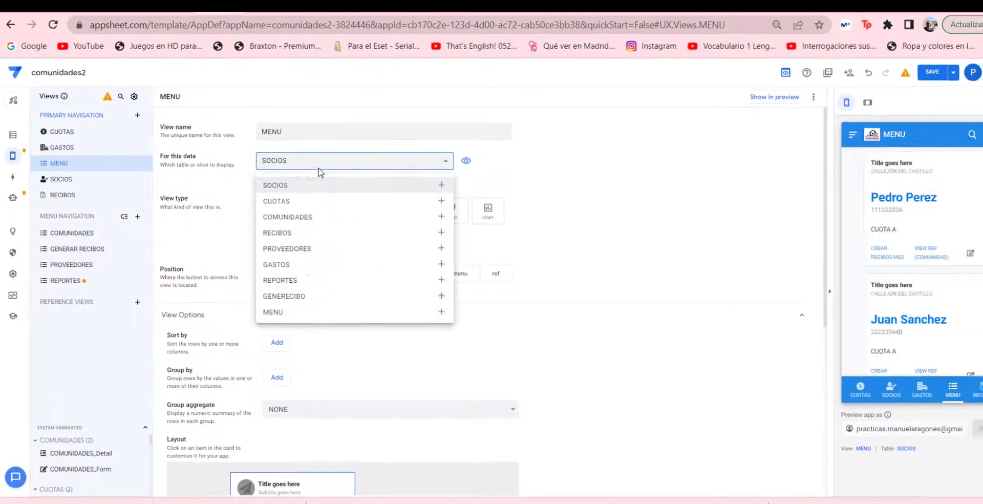
pyautogui.click(275, 313)
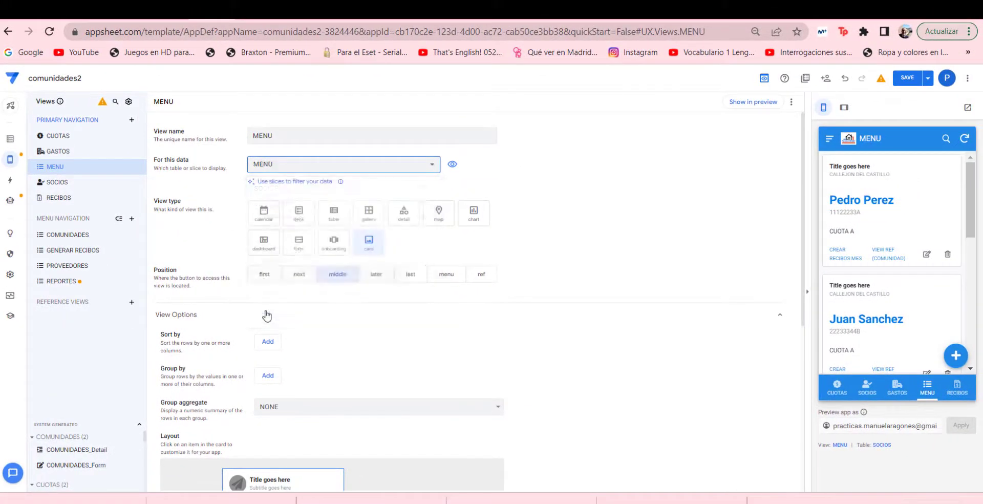
pyautogui.click(370, 219)
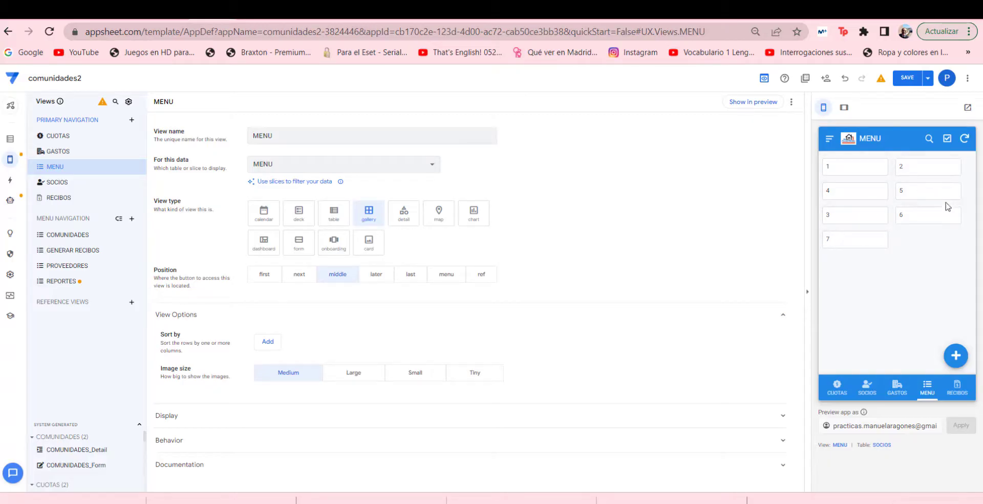
# - Check the edit form of MENU record 1 in the preview, then set the MENU table's ICONO column type to Image and save the app
pyautogui.click(858, 172)
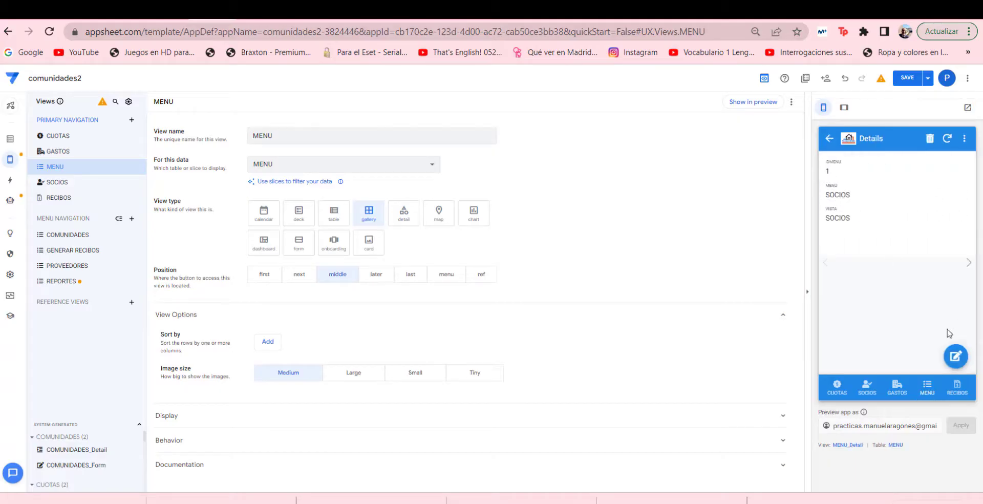
pyautogui.click(955, 356)
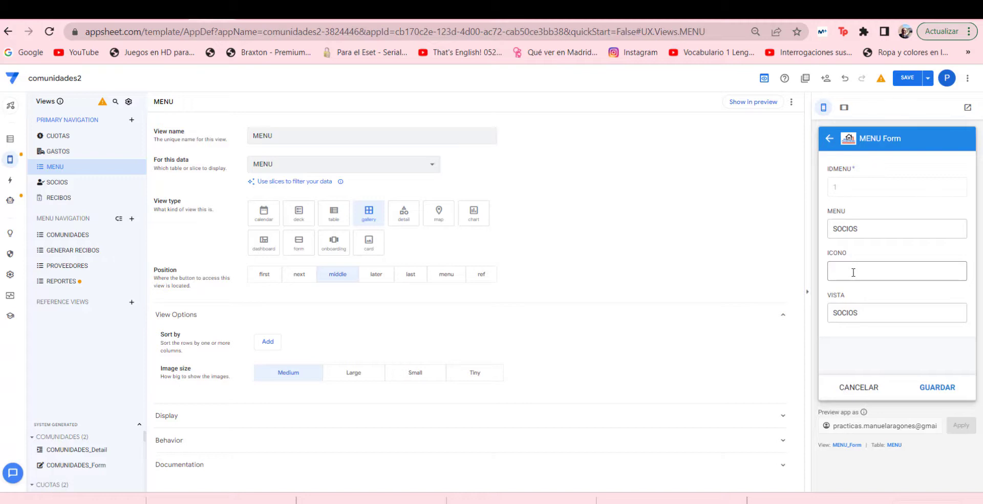
pyautogui.click(9, 139)
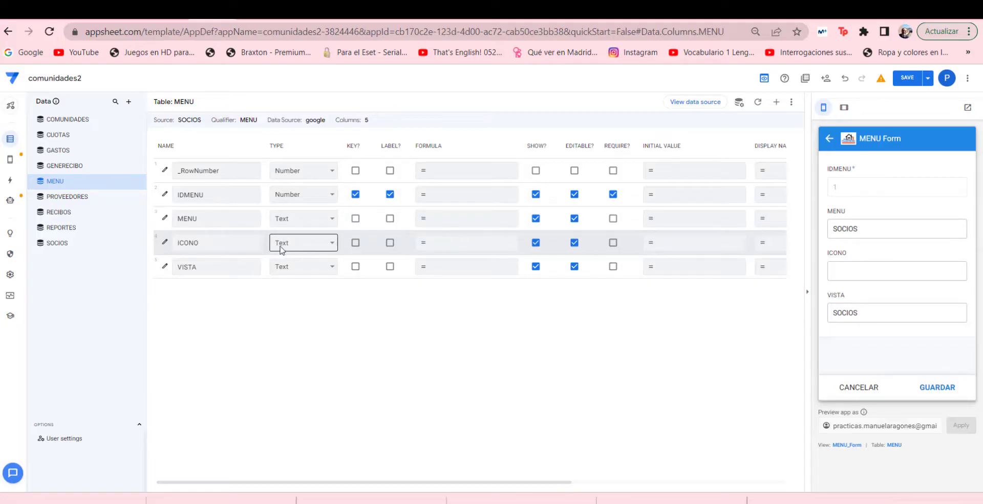
pyautogui.click(328, 245)
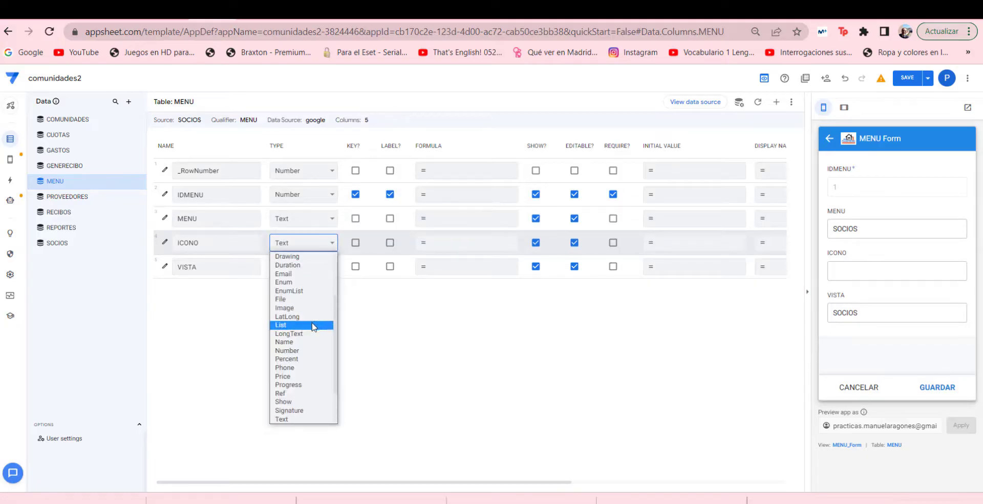
pyautogui.click(283, 308)
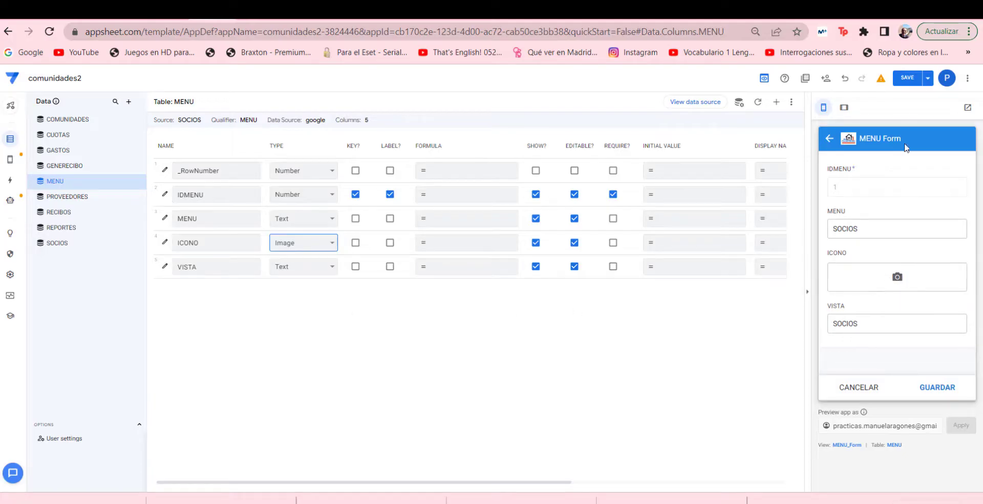
pyautogui.click(902, 78)
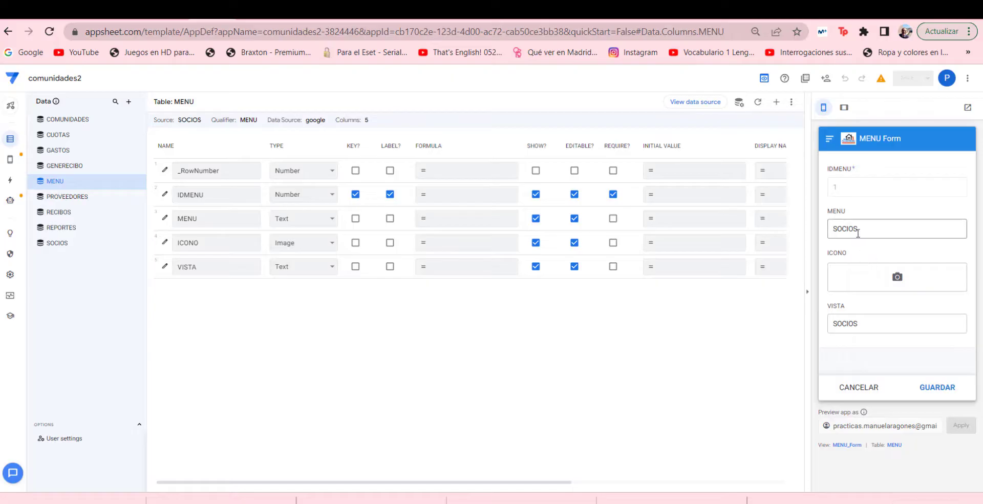
# - Cancel the open MENU form and examine the MENU gallery in the app preview against the MENU sheet in Google Sheets
pyautogui.click(859, 389)
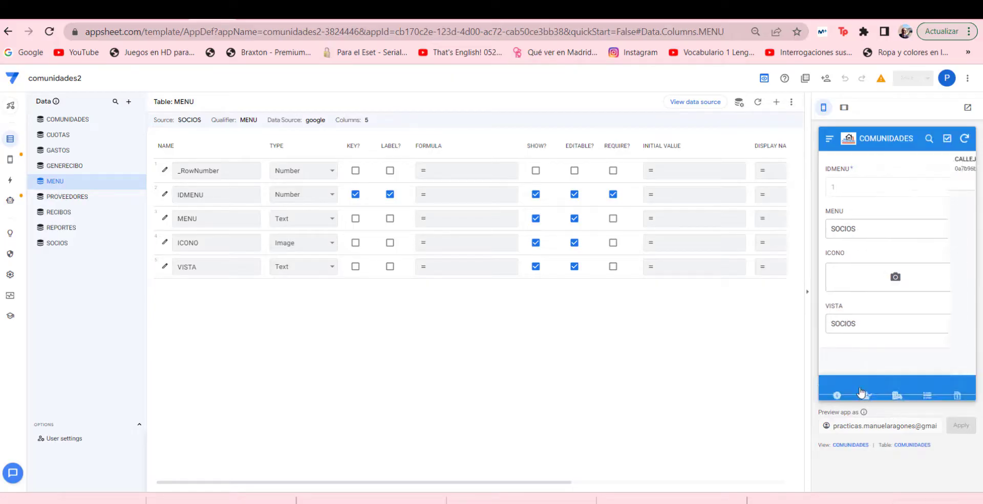
pyautogui.click(928, 389)
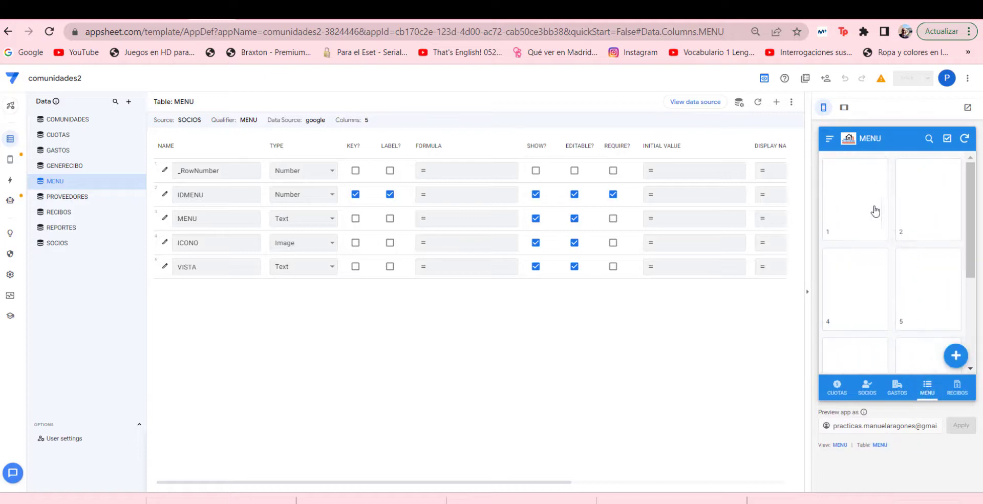
pyautogui.scroll(-2, 917, 278)
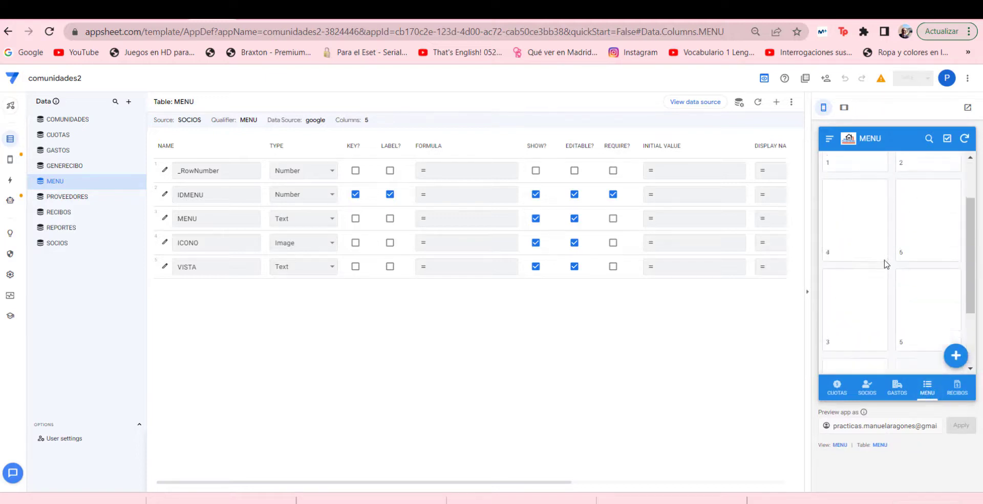
pyautogui.scroll(2, 886, 264)
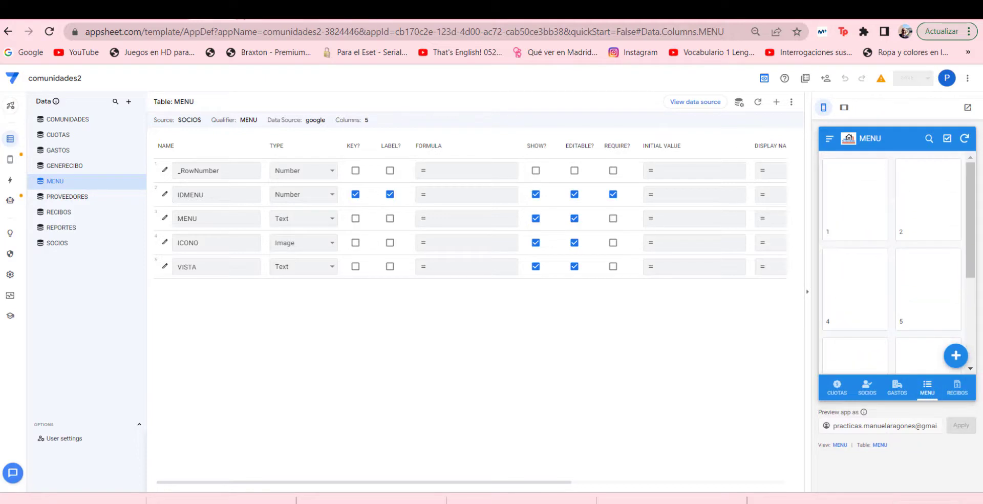
pyautogui.click(245, 11)
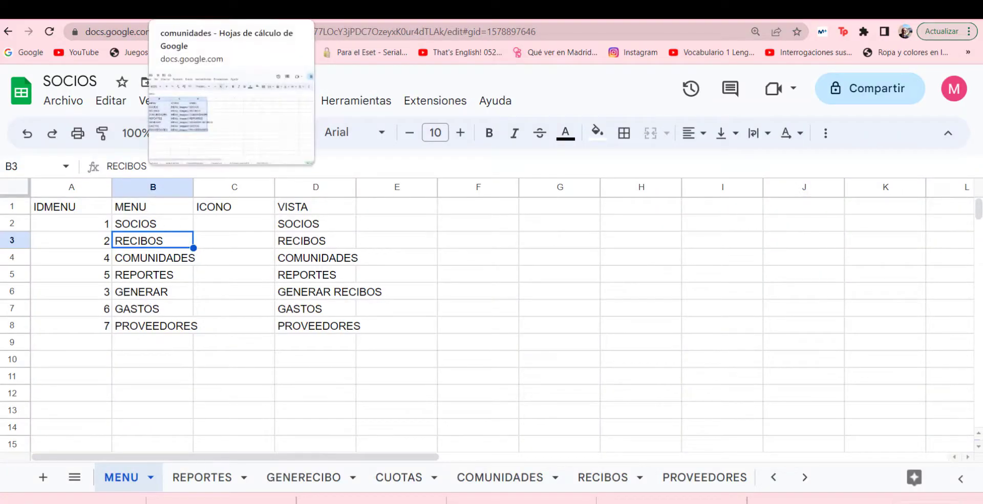
pyautogui.click(241, 10)
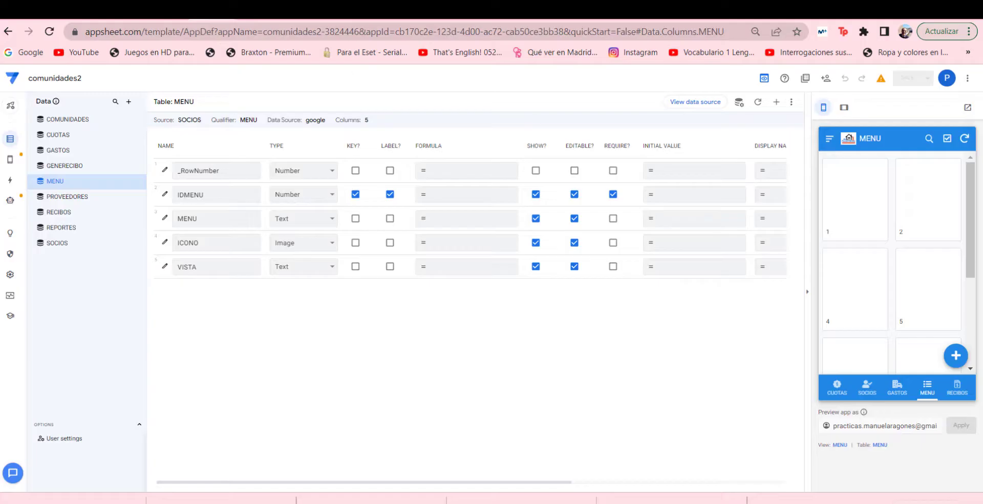
# - Add socios.jpg from Documentos > COMUNIDAD FOTOS as the ICONO image of the SOCIOS menu record and save the record
pyautogui.click(844, 208)
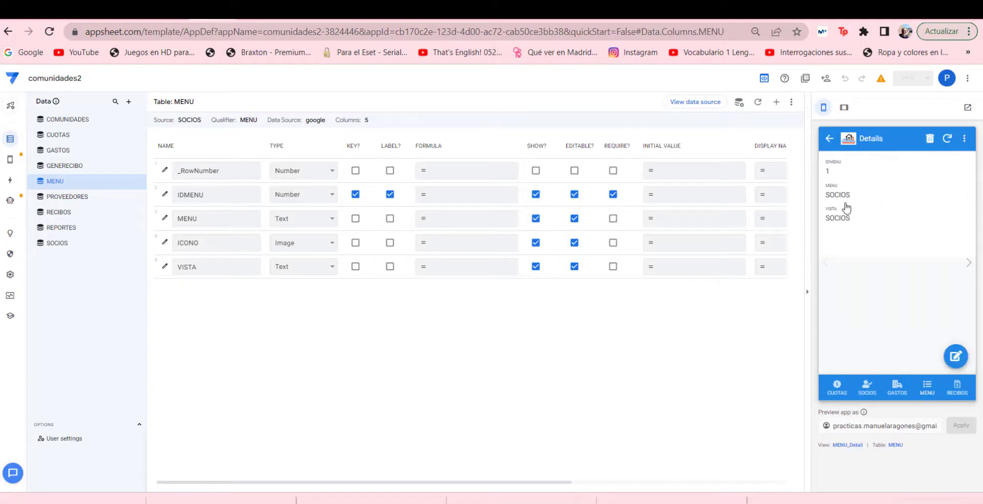
pyautogui.click(955, 356)
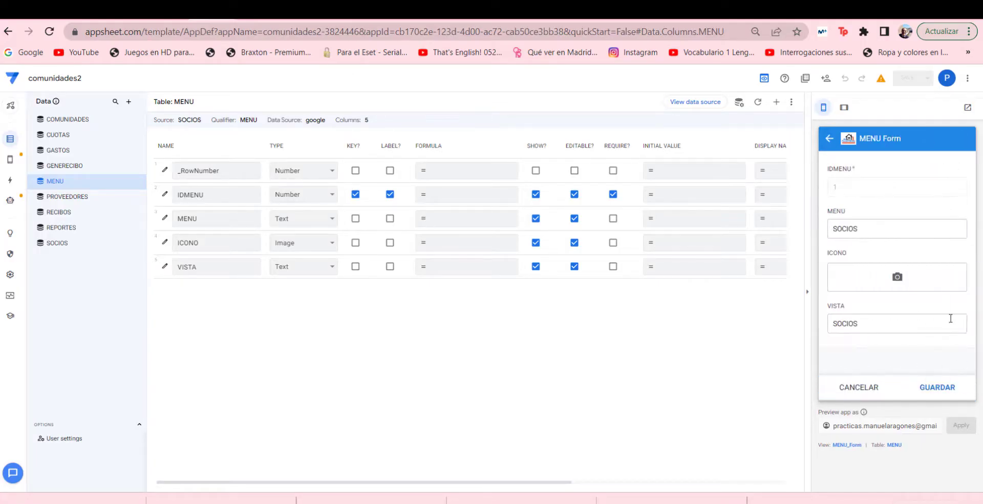
pyautogui.click(896, 278)
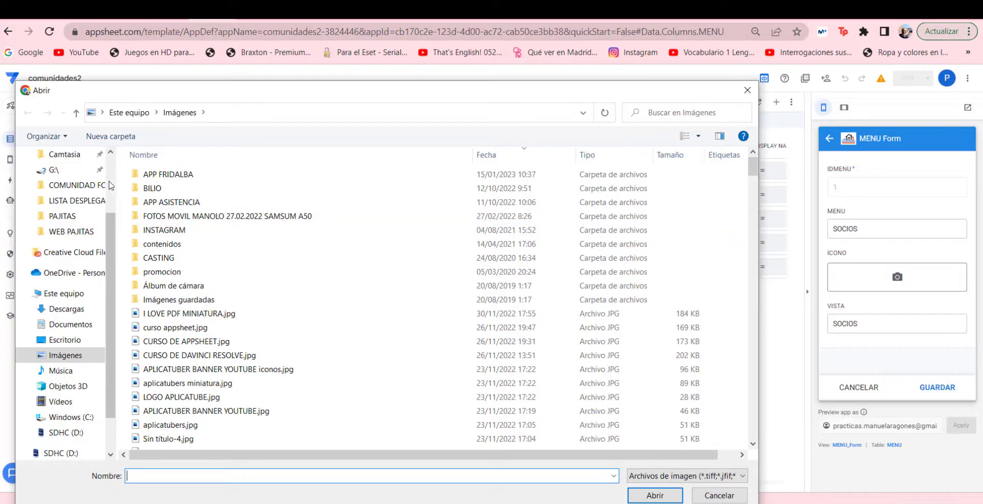
pyautogui.scroll(2, 109, 174)
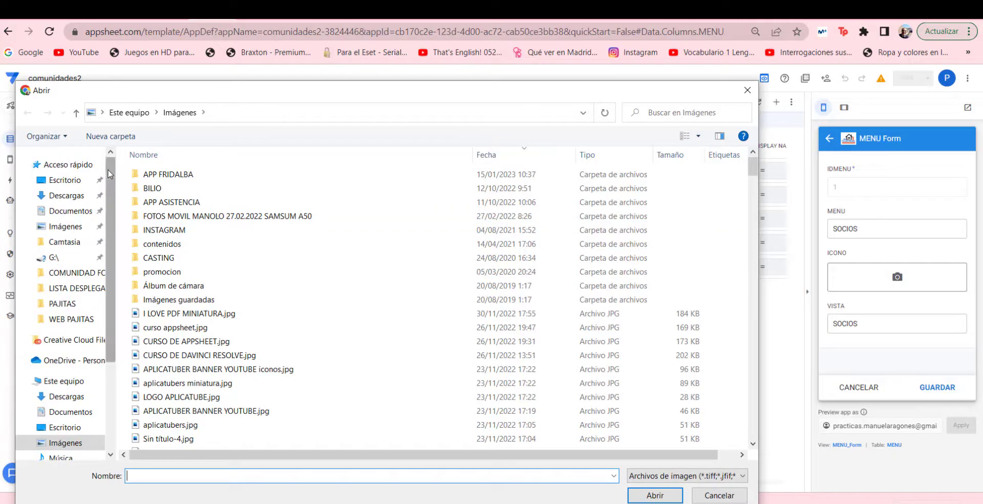
pyautogui.click(77, 210)
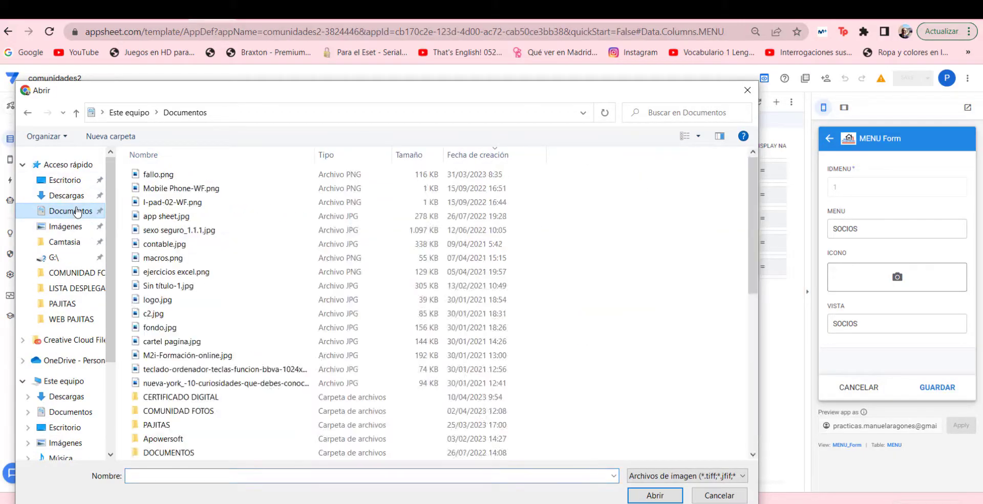
pyautogui.click(186, 413)
pyautogui.doubleClick(185, 413)
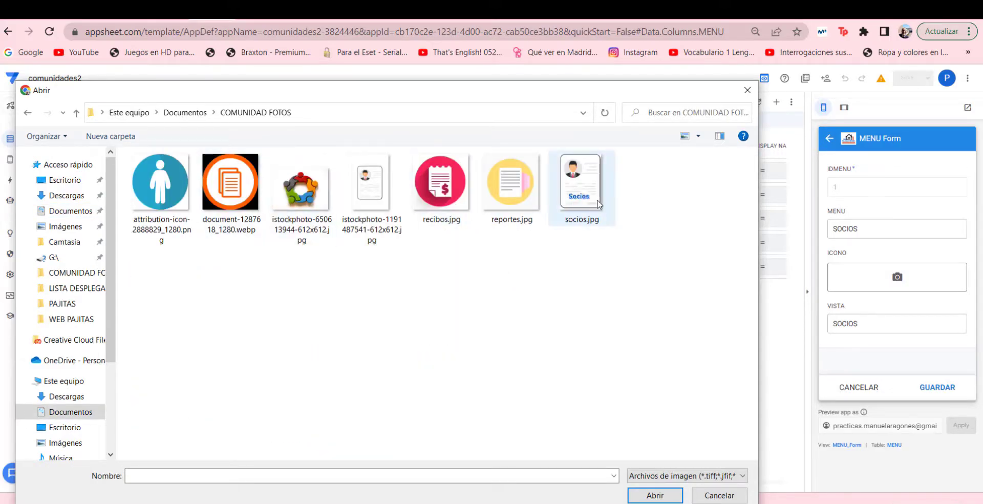
pyautogui.doubleClick(574, 197)
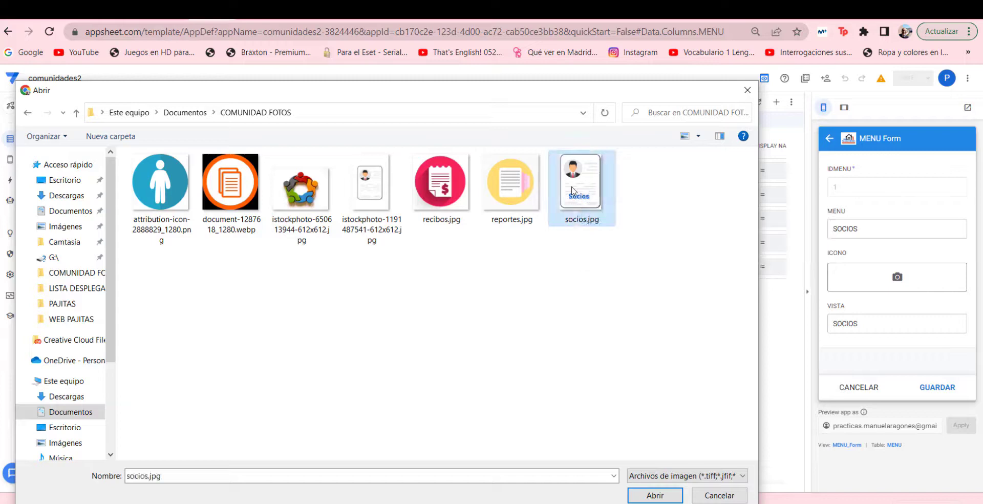
pyautogui.click(938, 391)
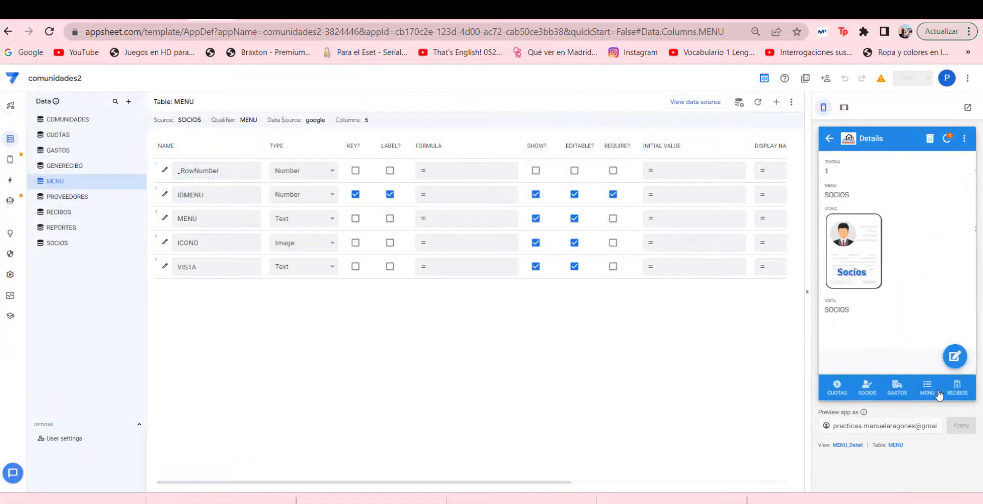
# - Add recibos.jpg from the COMUNIDAD FOTOS folder as the ICONO image of the RECIBOS menu record and save the record
pyautogui.click(827, 142)
pyautogui.click(900, 218)
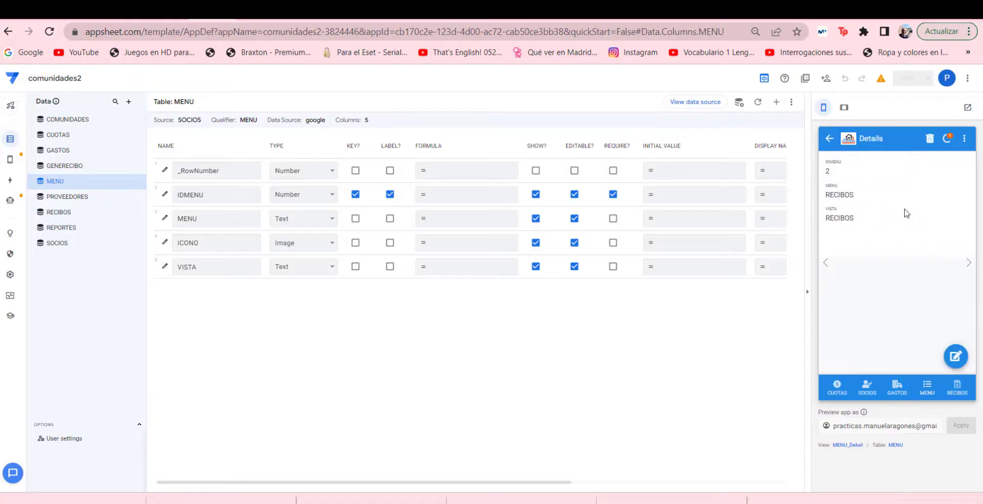
pyautogui.click(956, 358)
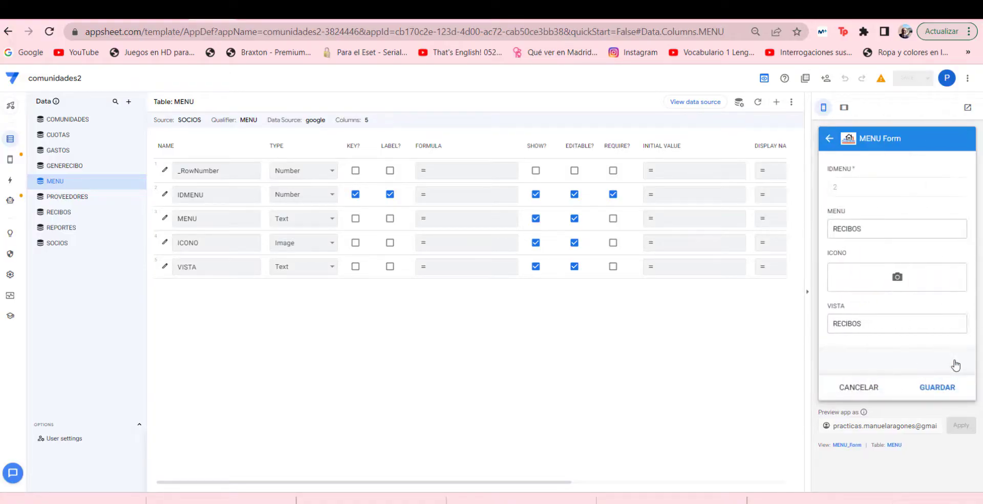
pyautogui.click(909, 281)
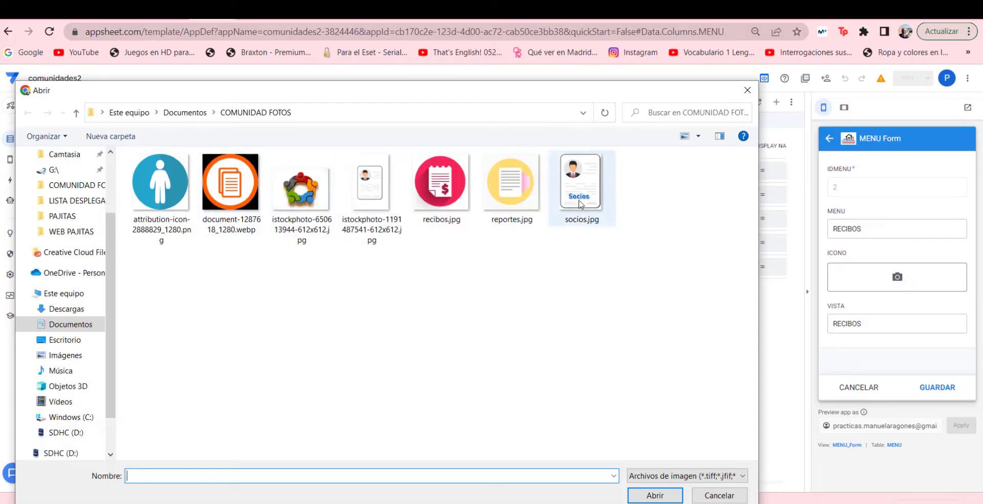
pyautogui.doubleClick(430, 191)
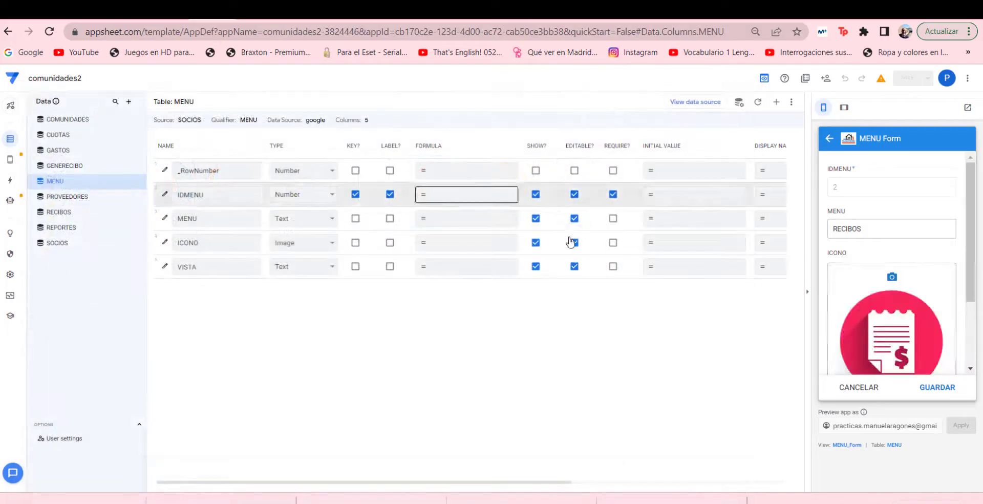
pyautogui.click(933, 388)
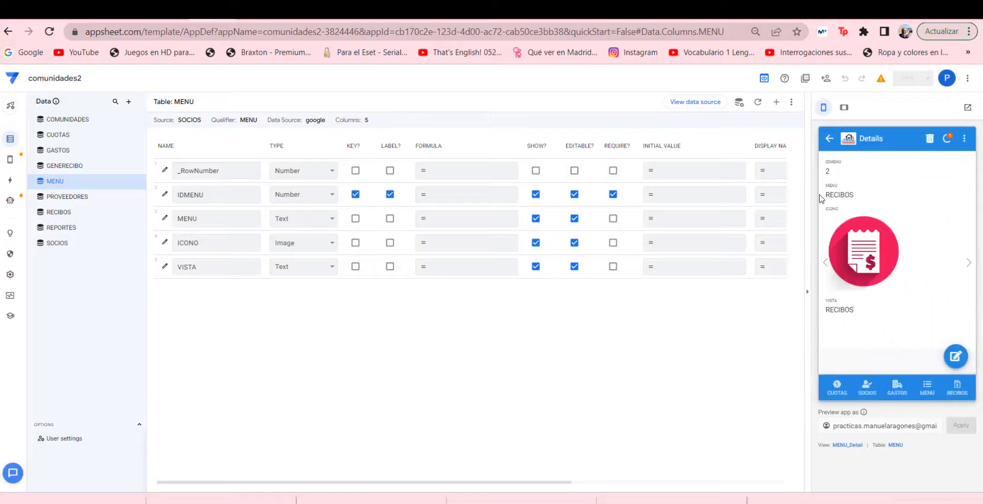
# - Return to the MENU gallery in the app preview and sync the pending record changes
pyautogui.click(828, 143)
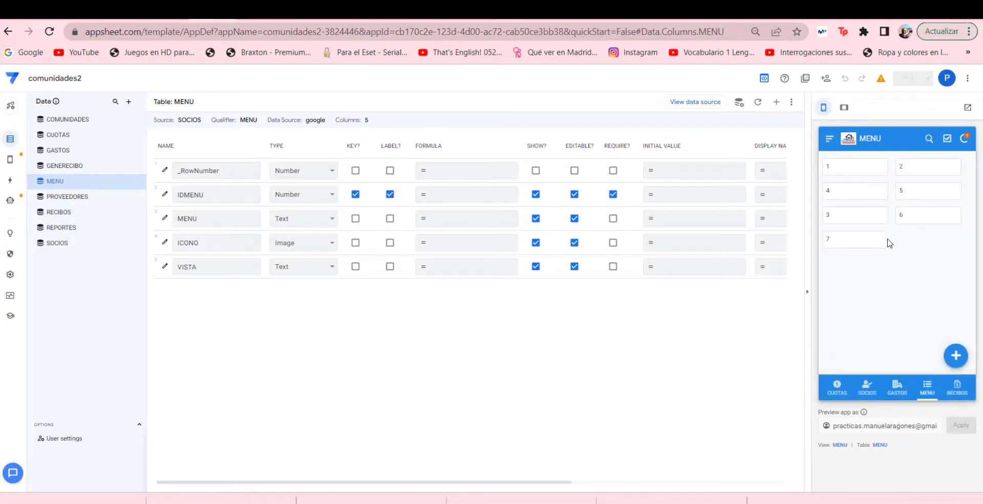
pyautogui.click(966, 141)
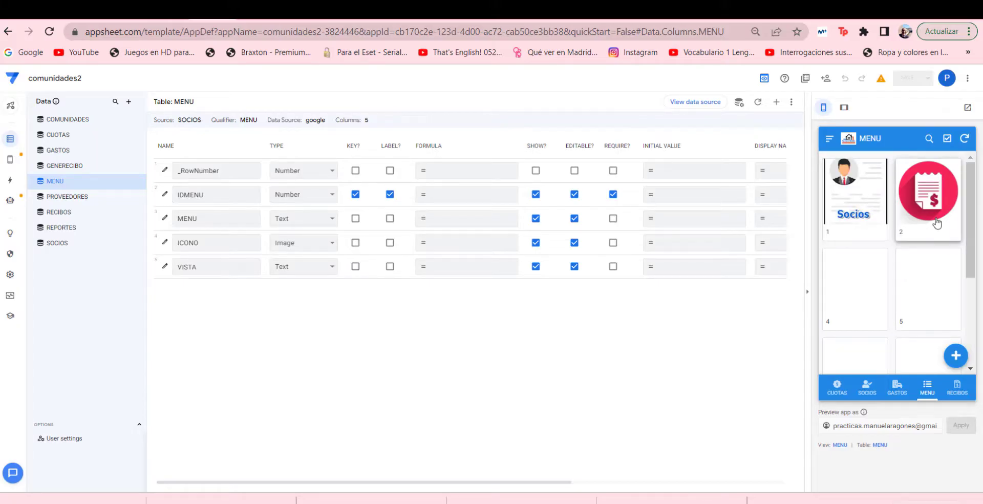
pyautogui.click(231, 202)
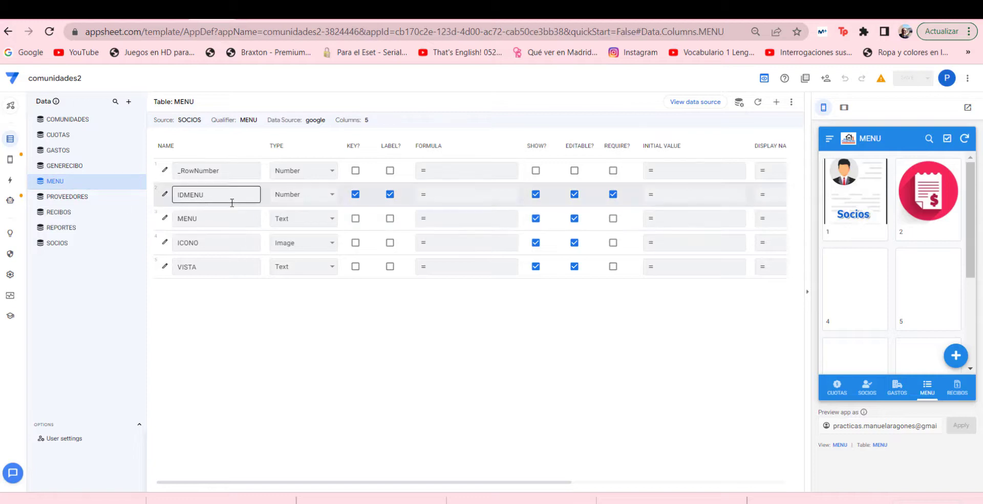
# - Make the MENU column the label of the MENU table instead of IDMENU and check the gallery captions in the app preview
pyautogui.click(237, 225)
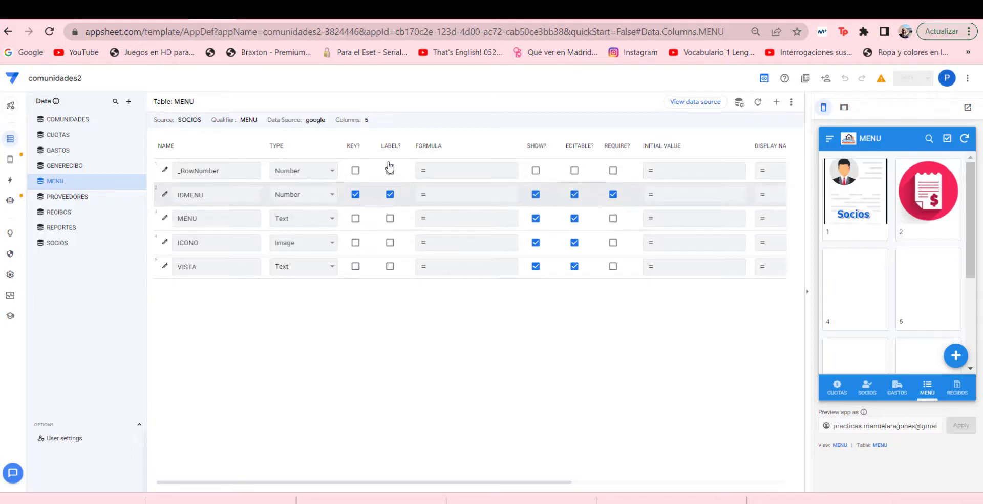
pyautogui.click(390, 220)
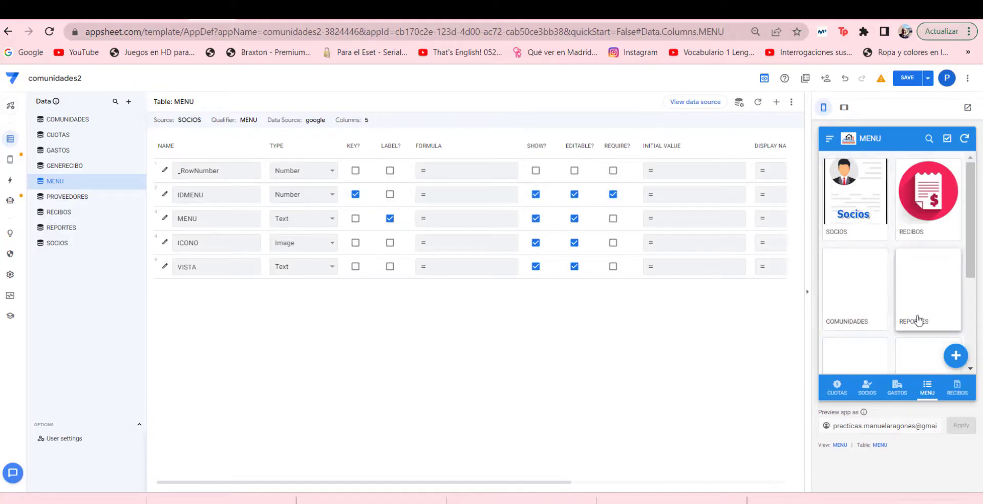
pyautogui.scroll(-2, 871, 352)
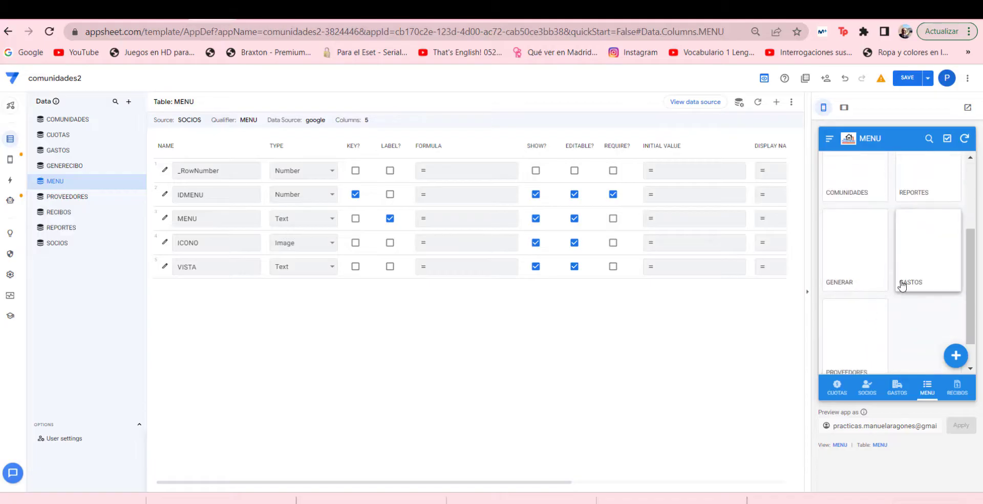
pyautogui.scroll(3, 850, 292)
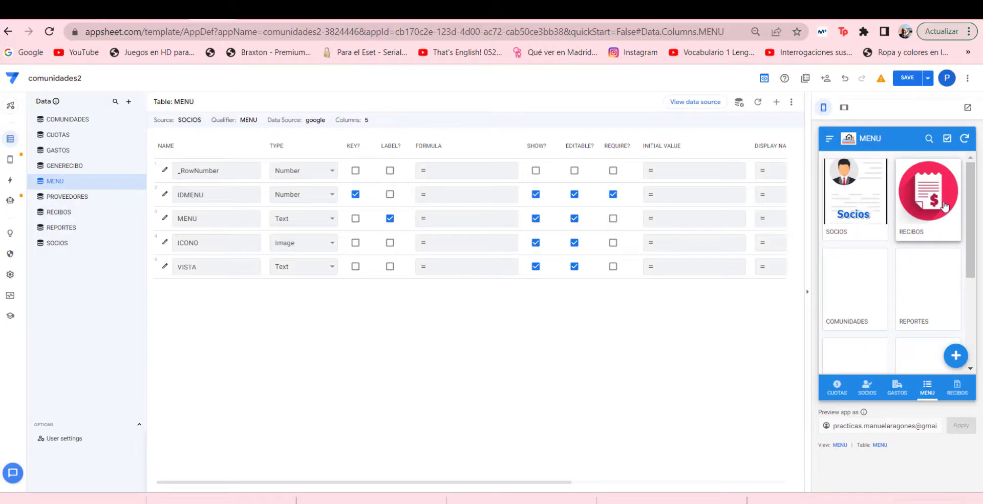
# - Open the COMUNIDADES menu record for editing in the app preview and look through the icons in the MENU gallery
pyautogui.click(865, 304)
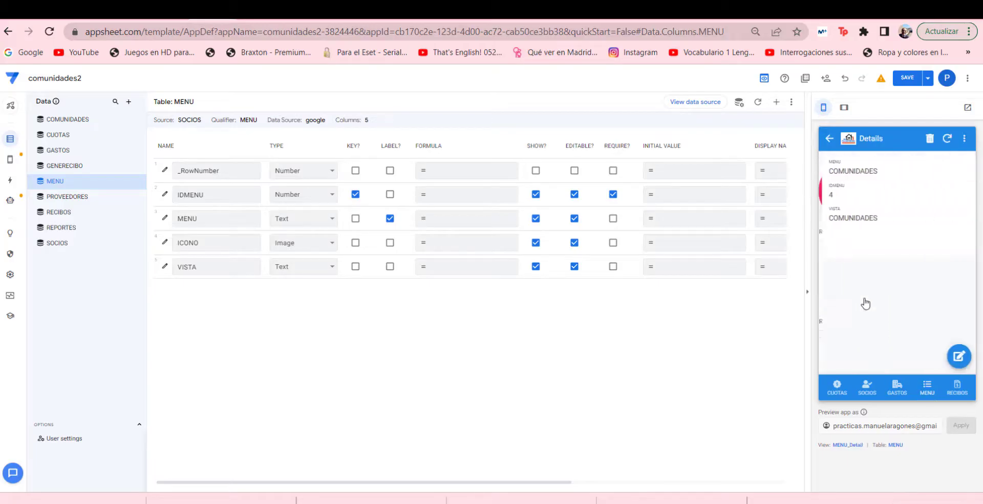
pyautogui.click(955, 355)
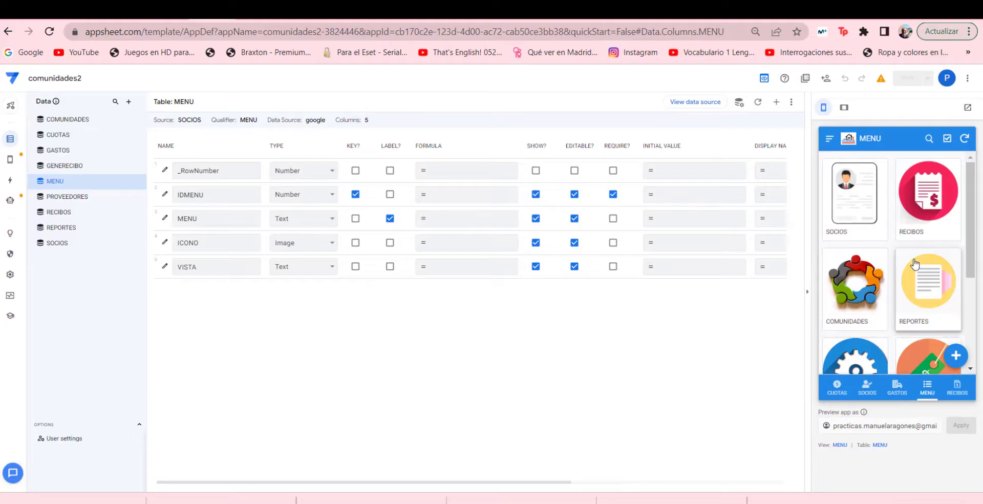
pyautogui.scroll(-3, 915, 264)
pyautogui.scroll(3, 914, 263)
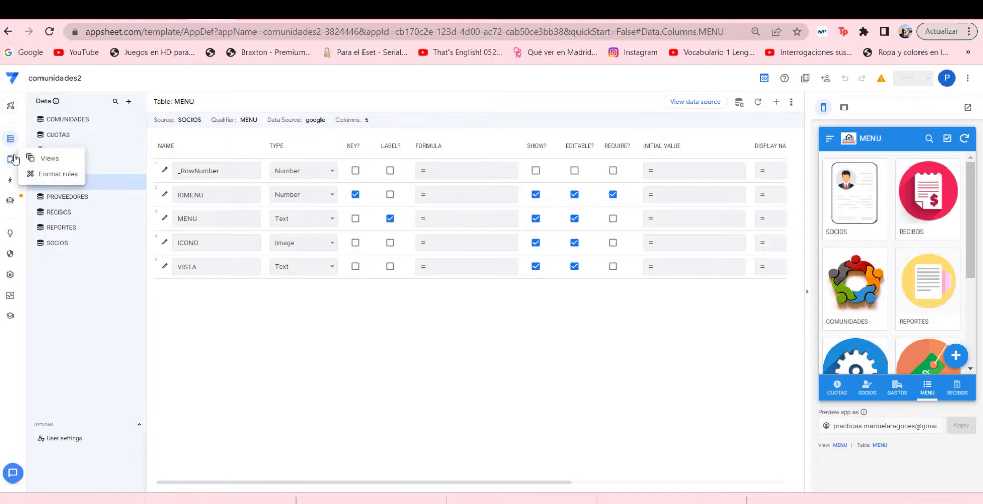
# - Compare the app's view names with each VISTA value in the MENU sheet in Google Sheets
pyautogui.click(9, 159)
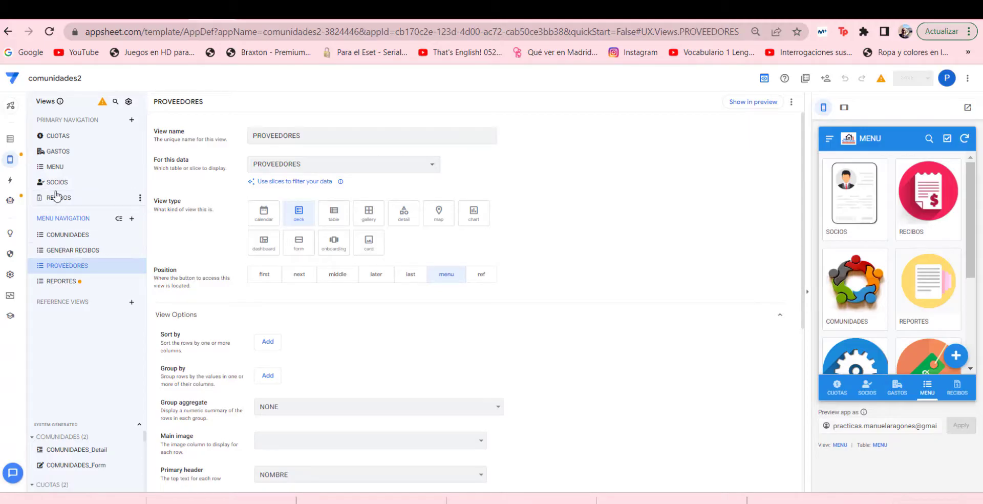
pyautogui.click(7, 142)
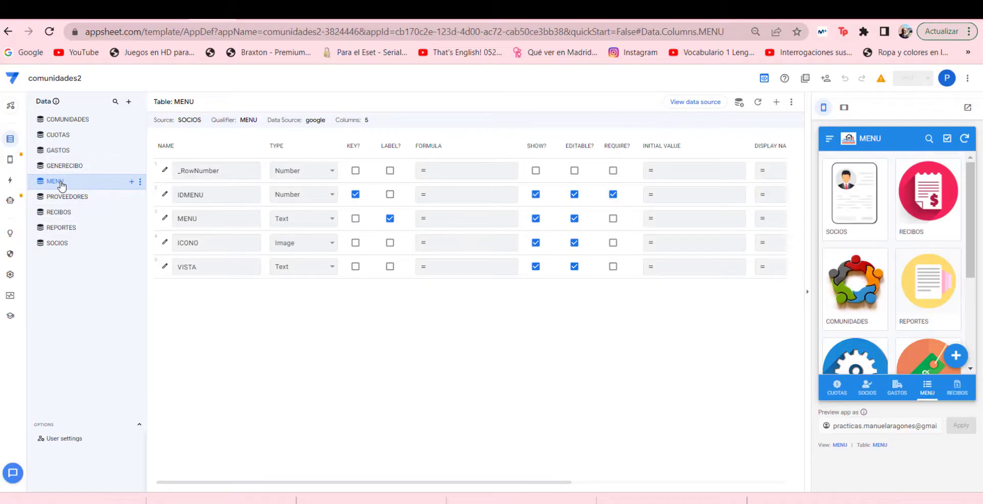
pyautogui.click(255, 18)
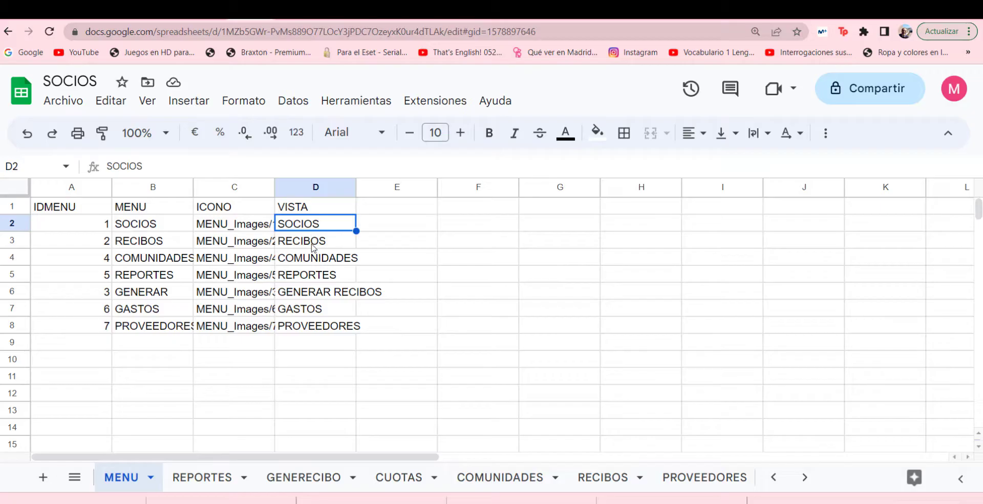
pyautogui.click(313, 239)
pyautogui.click(315, 260)
pyautogui.click(316, 276)
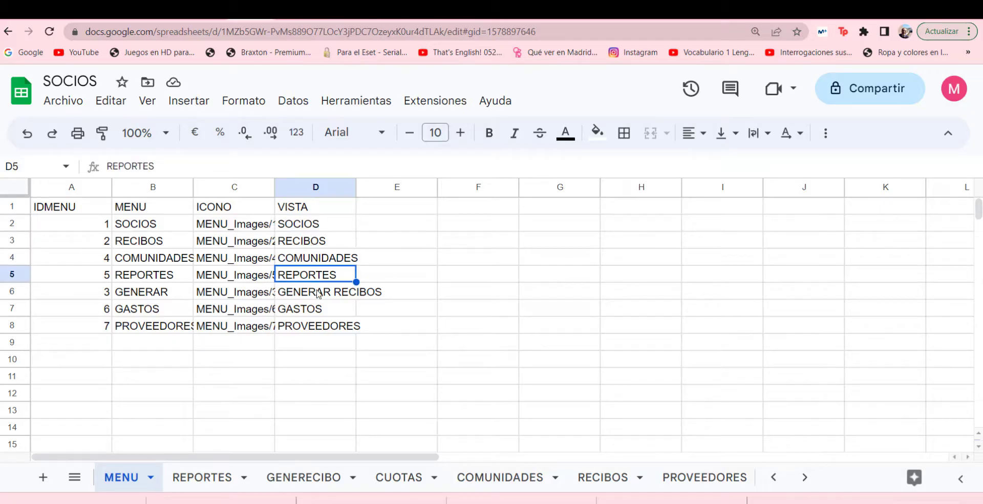
pyautogui.click(316, 293)
pyautogui.click(320, 310)
pyautogui.click(321, 327)
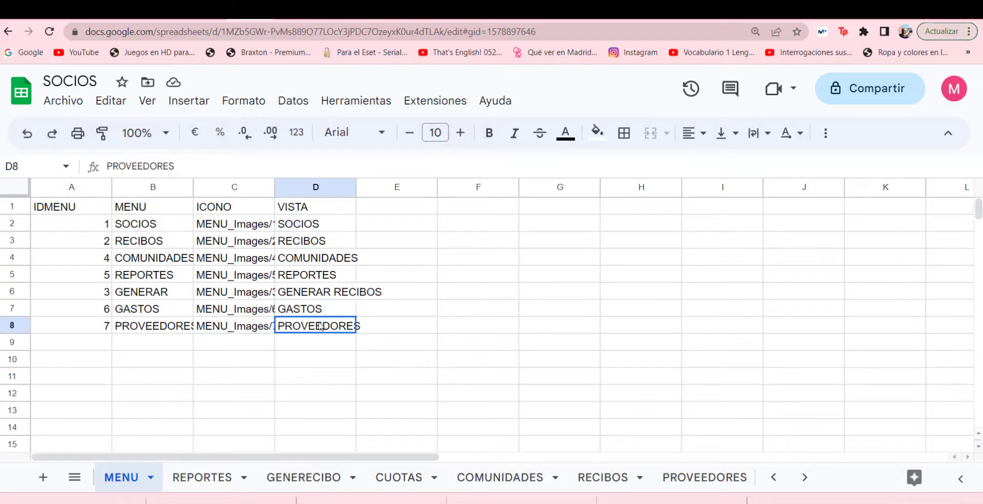
pyautogui.click(313, 227)
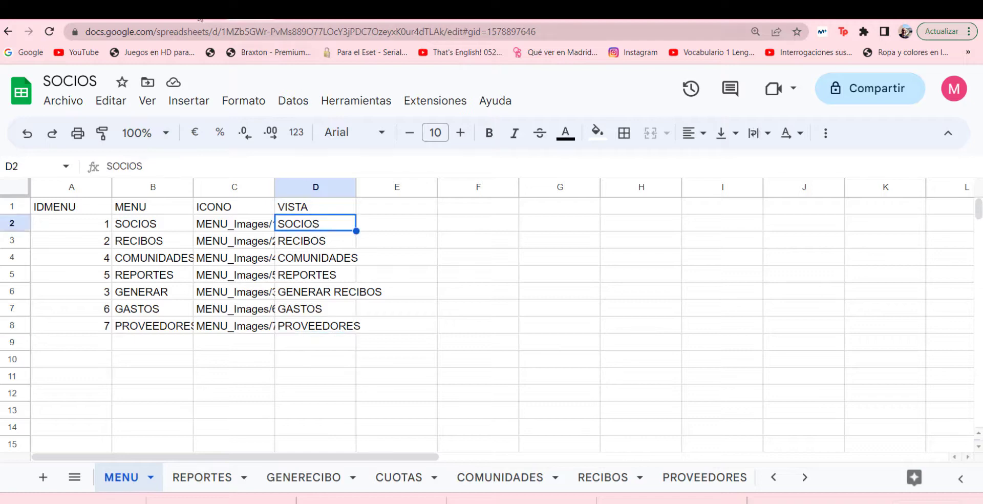
# - Switch back to AppSheet, open the SOCIOS record from the MENU gallery in the preview, and return to the gallery
pyautogui.click(230, 10)
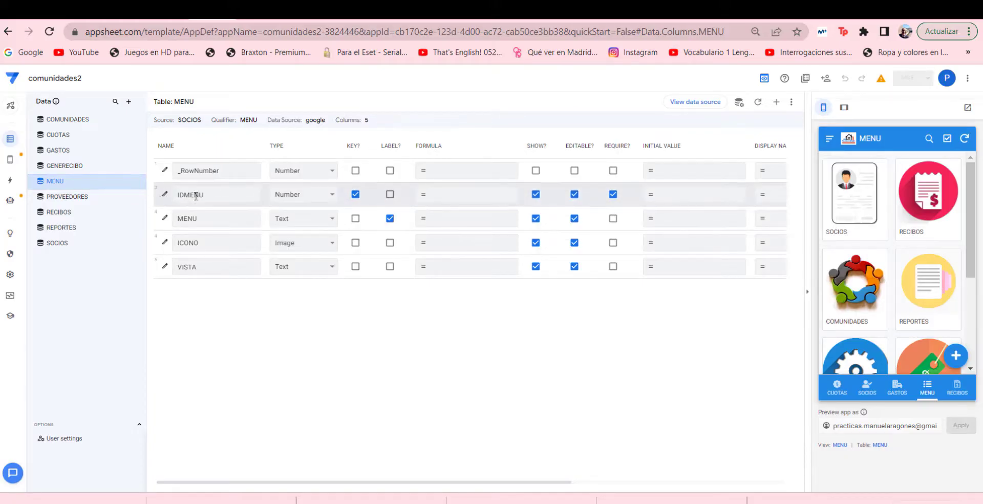
pyautogui.click(853, 211)
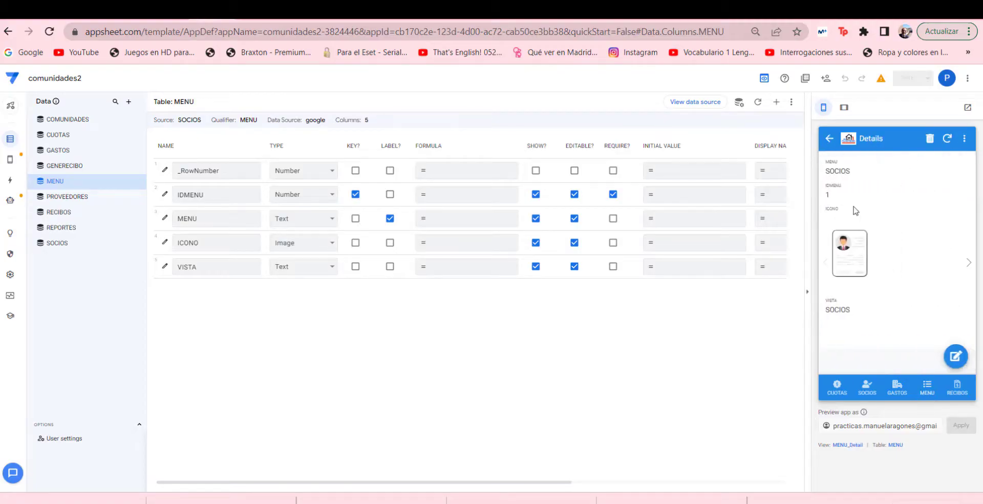
pyautogui.click(830, 140)
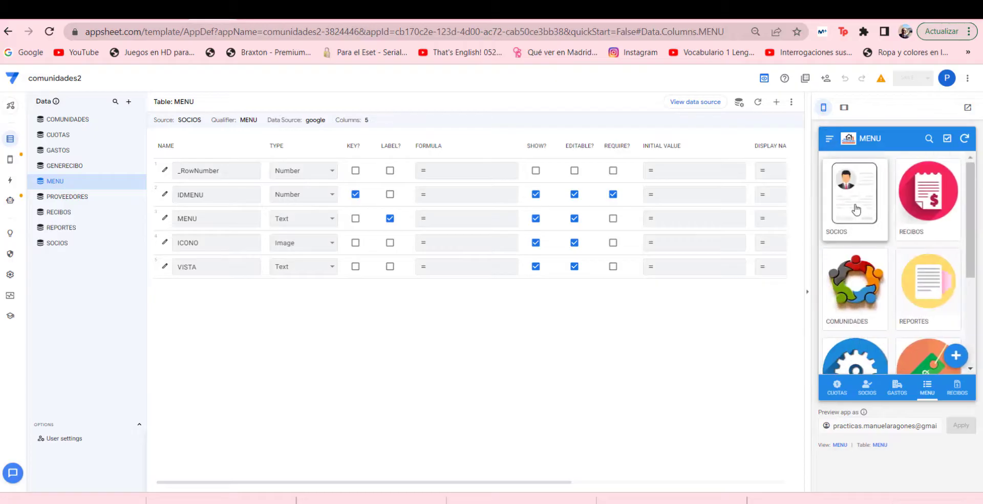
# - Create a new action and name it IRAVISTA
pyautogui.click(10, 159)
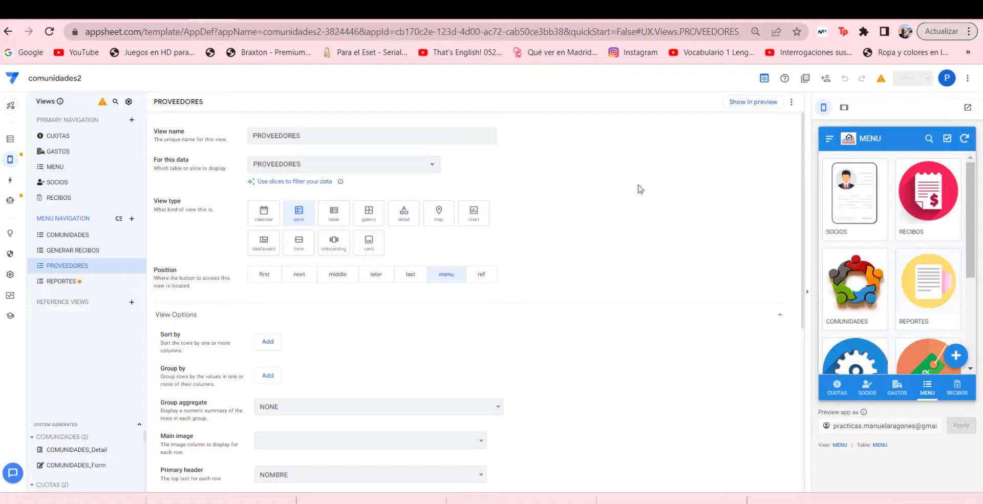
pyautogui.click(9, 182)
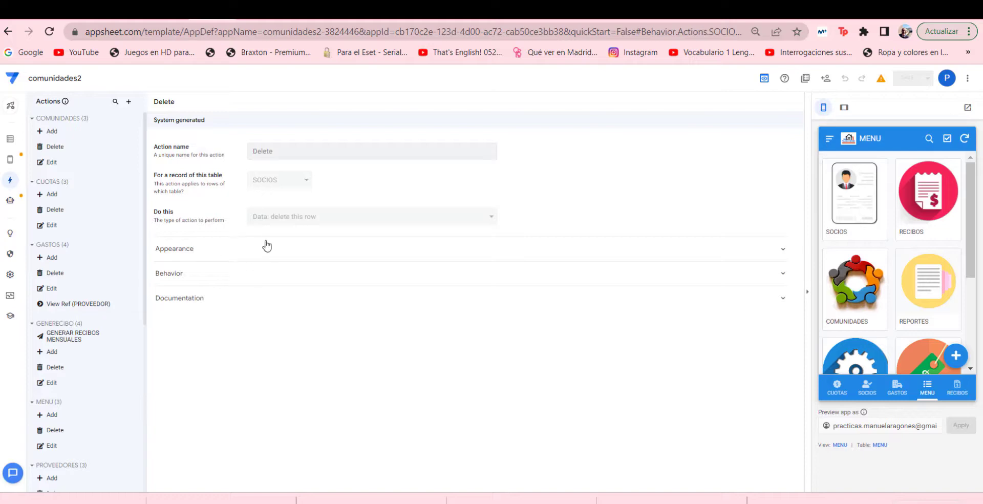
pyautogui.click(130, 102)
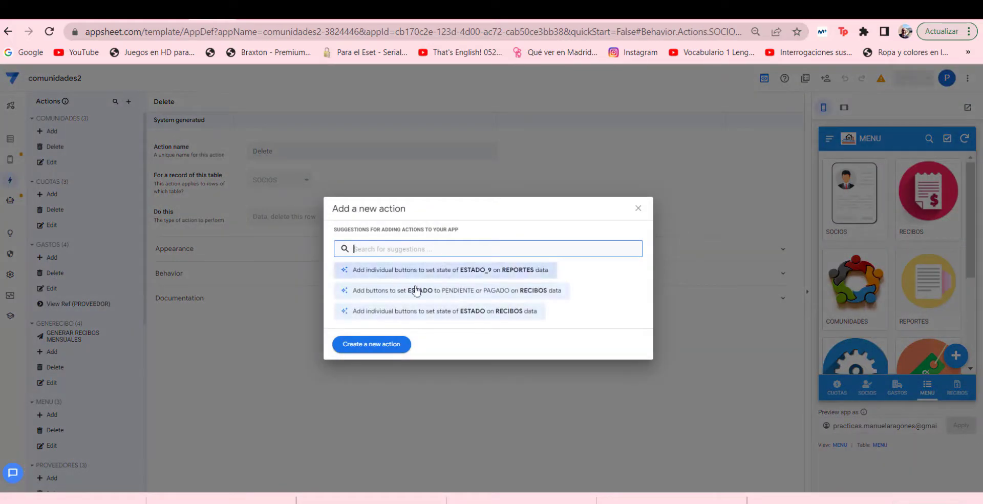
pyautogui.click(365, 344)
pyautogui.moveTo(320, 153); pyautogui.dragTo(207, 156)
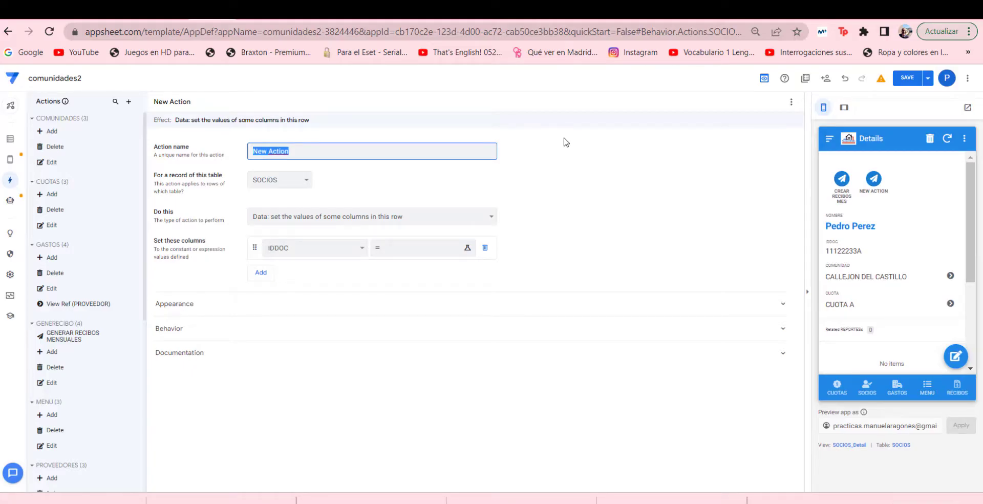
pyautogui.press('BackSpace')
pyautogui.write('IRAVISTAS')
# - Apply the IRAVISTA action to the MENU table and set its type to "App: go to another view within this app"
pyautogui.click(301, 187)
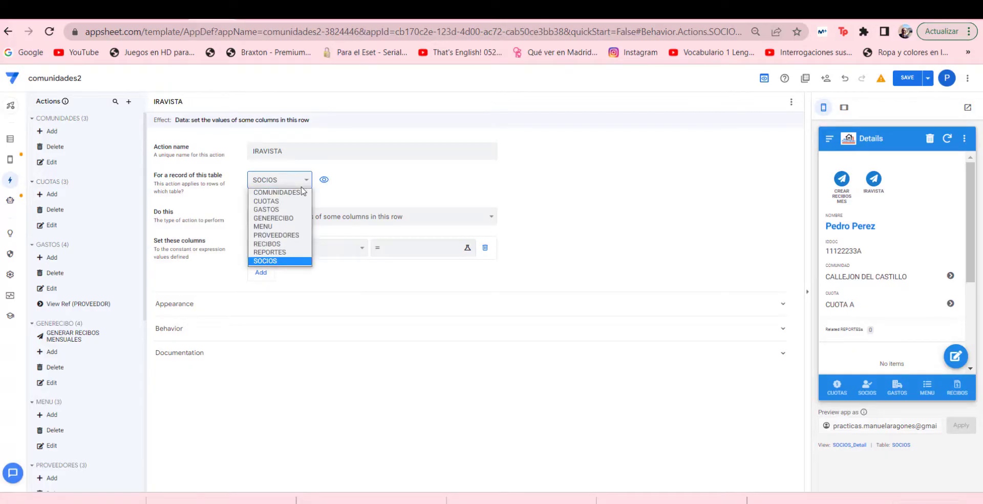
pyautogui.click(266, 227)
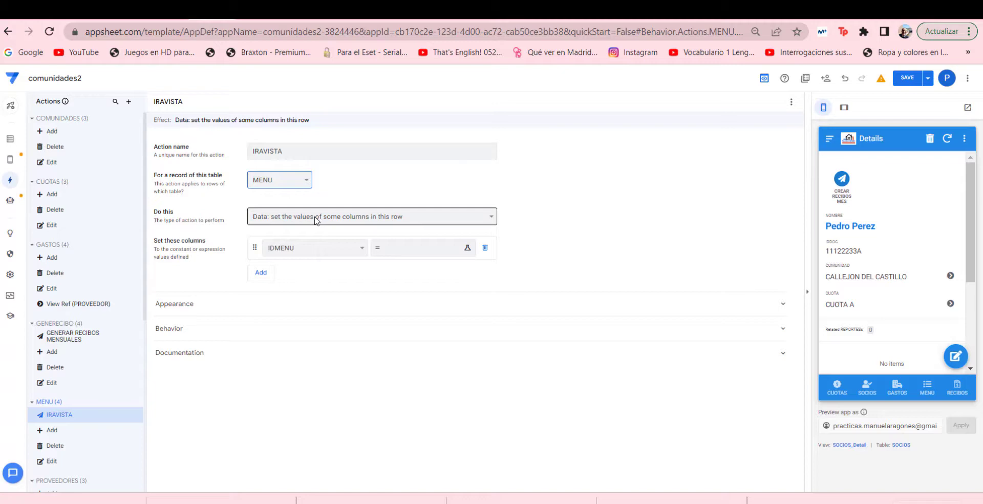
pyautogui.click(271, 221)
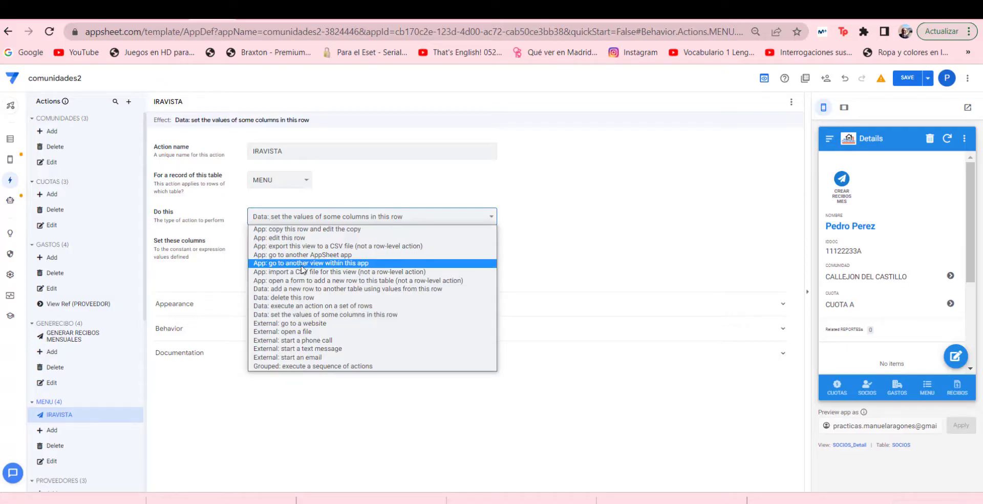
pyautogui.click(377, 263)
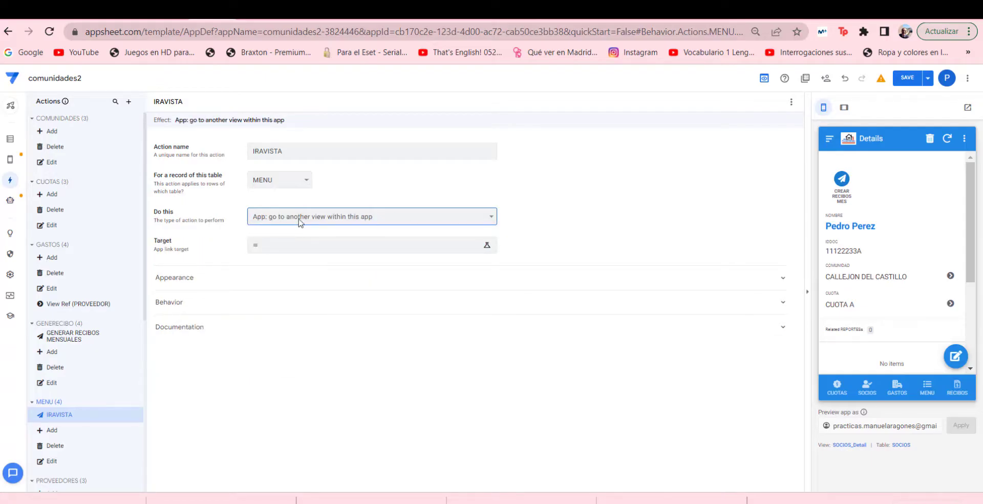
# - Set the IRAVISTA action's target to the expression LINKTOVIEW([VISTA]) and save the expression
pyautogui.click(280, 251)
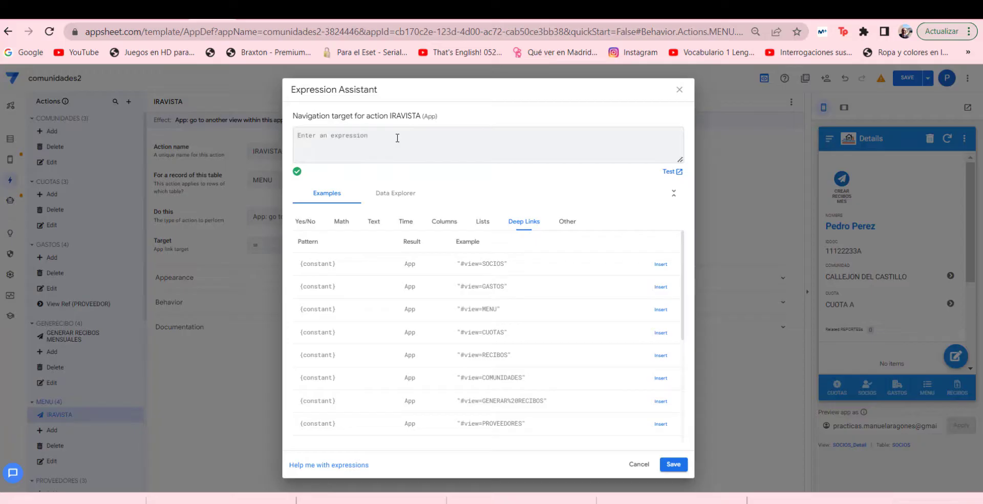
pyautogui.write('[')
pyautogui.press('BackSpace')
pyautogui.write('LINKTOVIEW(')
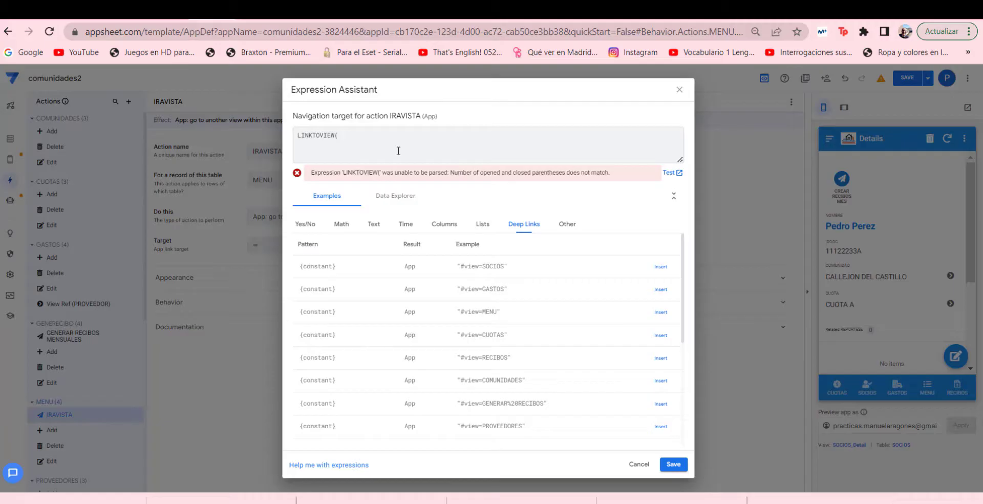
pyautogui.write('[VISTAS]')
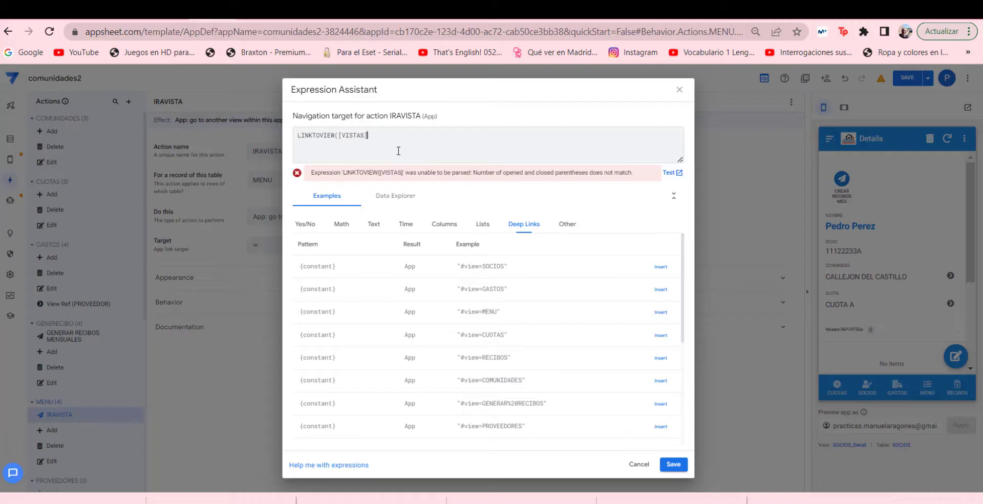
pyautogui.write(')')
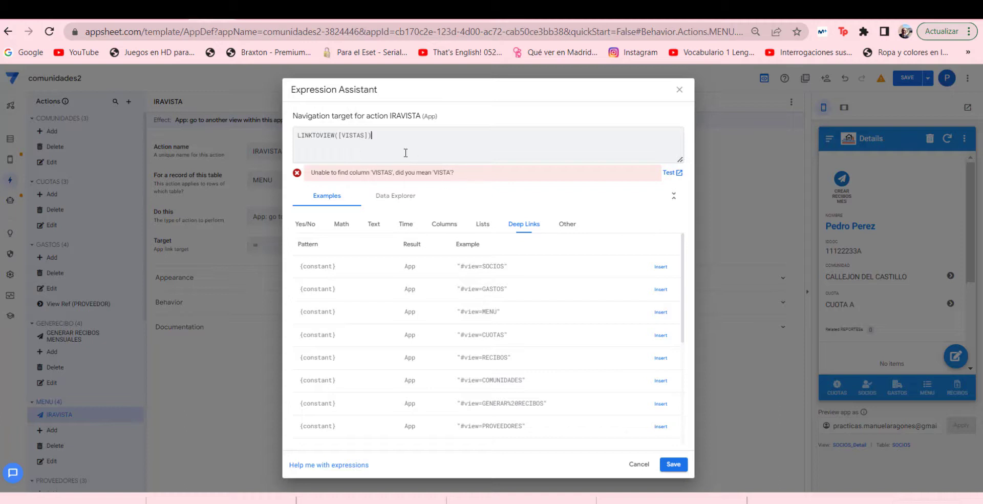
pyautogui.click(364, 136)
pyautogui.press('BackSpace')
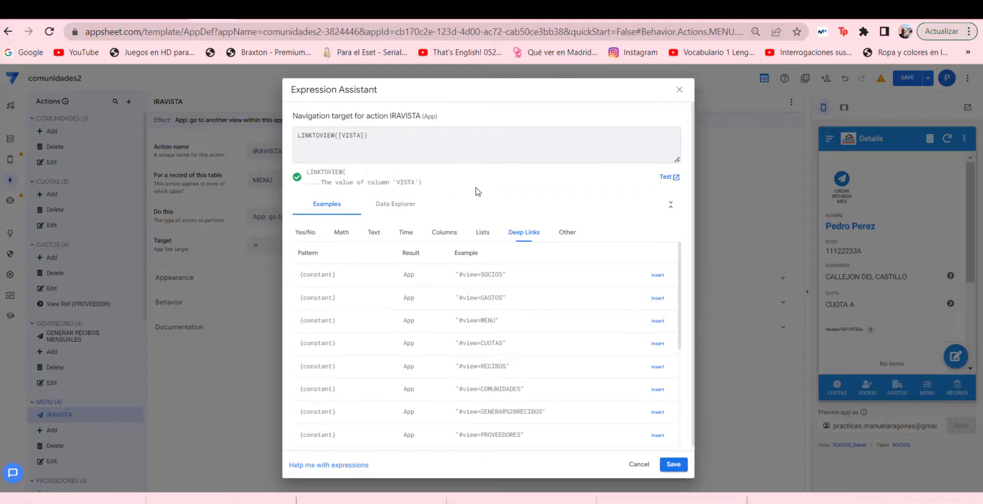
pyautogui.click(675, 464)
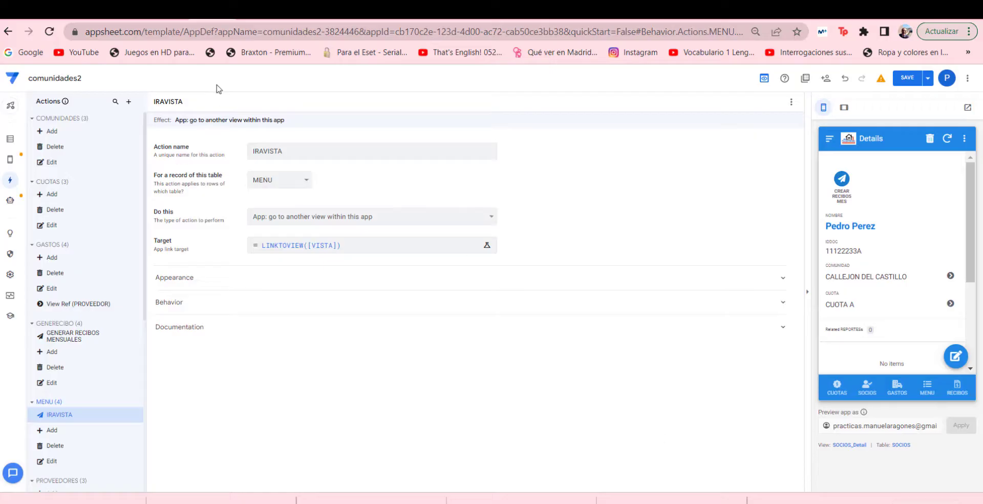
# - Check the VISTA column header in the MENU sheet in Google Sheets against the IRAVISTA action's target expression in AppSheet
pyautogui.click(240, 19)
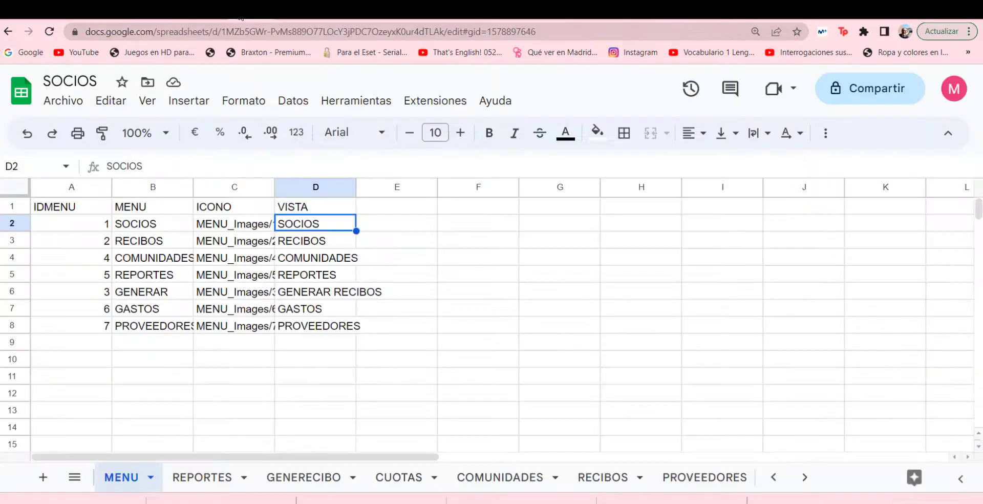
pyautogui.click(306, 212)
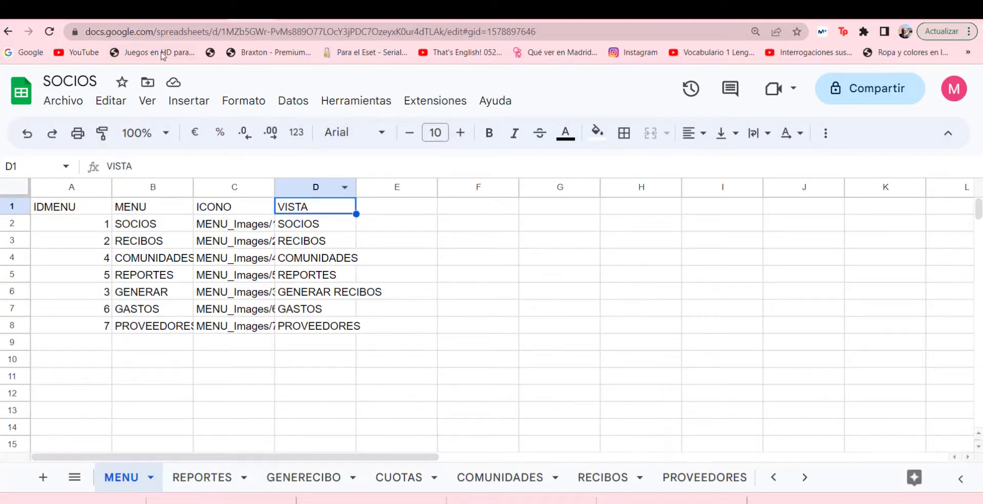
pyautogui.click(201, 15)
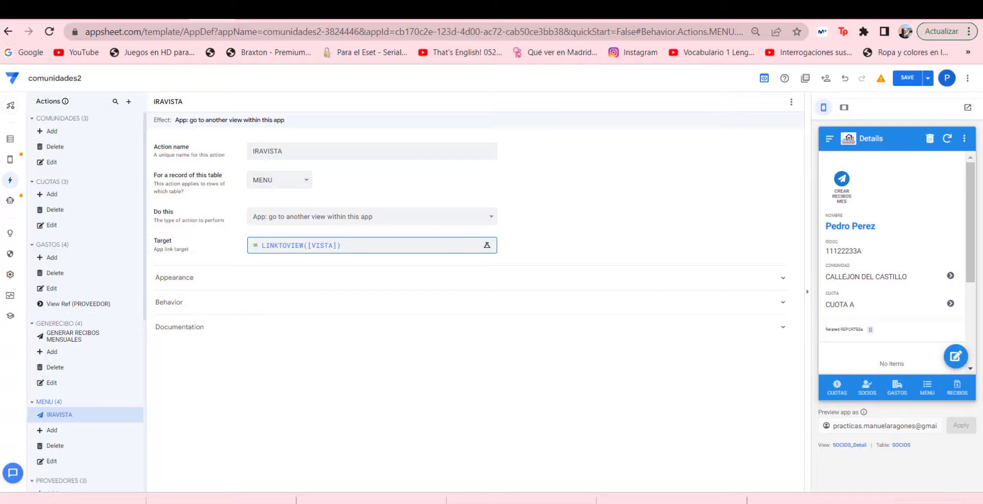
pyautogui.click(326, 250)
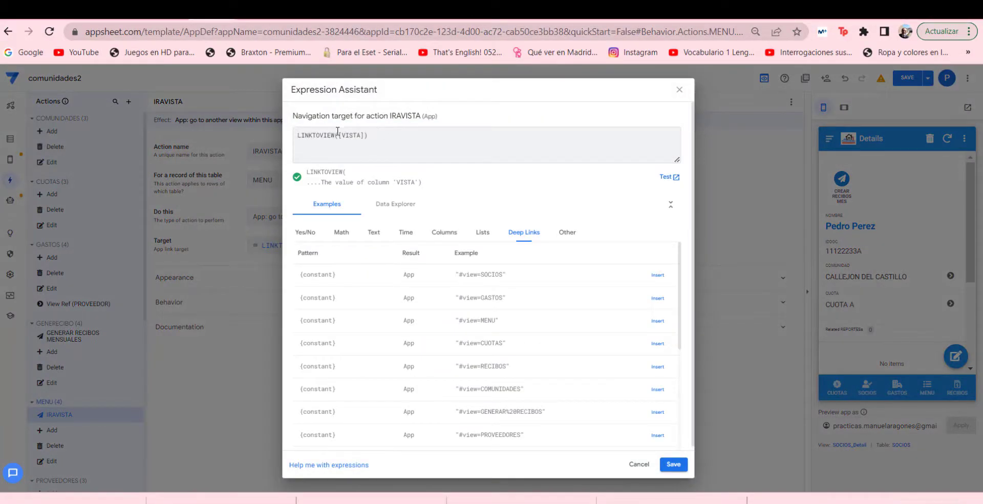
pyautogui.click(674, 464)
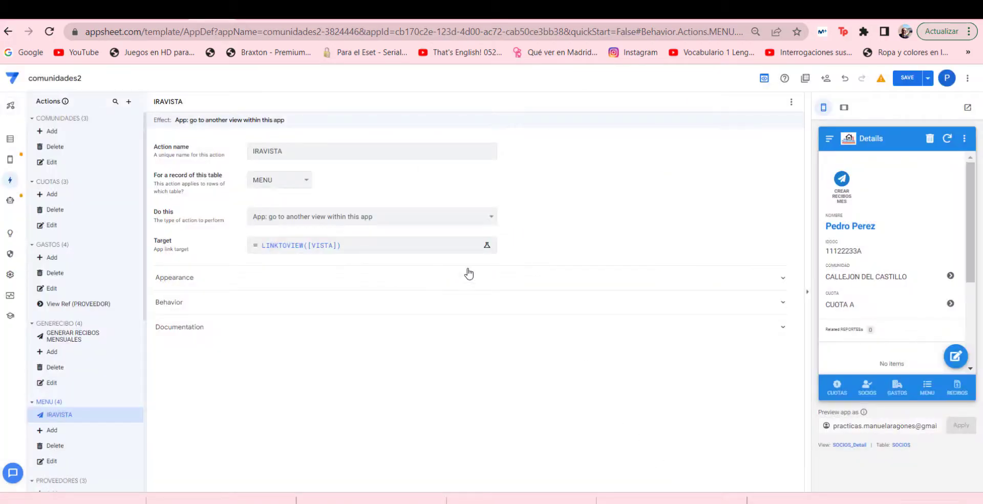
# - Save the app and try the SOCIOS tile of the MENU gallery in the preview, returning to the gallery
pyautogui.click(907, 82)
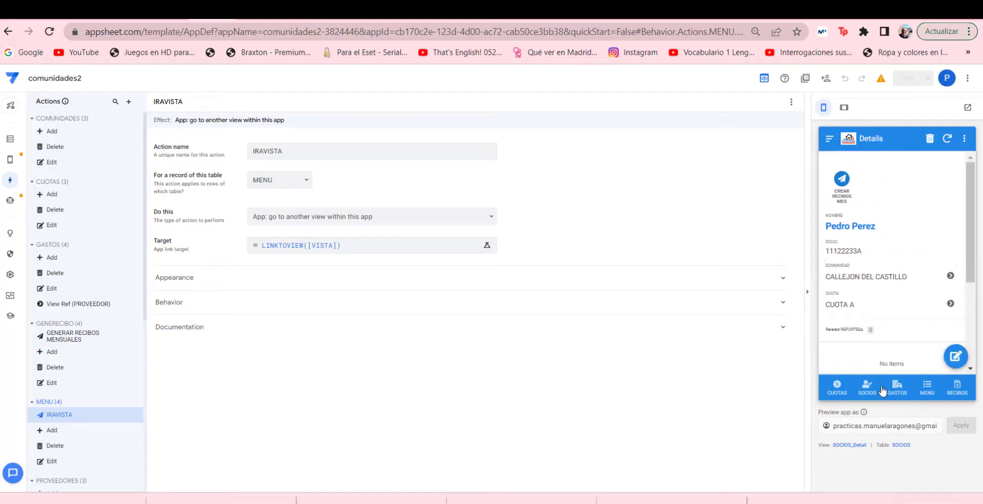
pyautogui.click(921, 394)
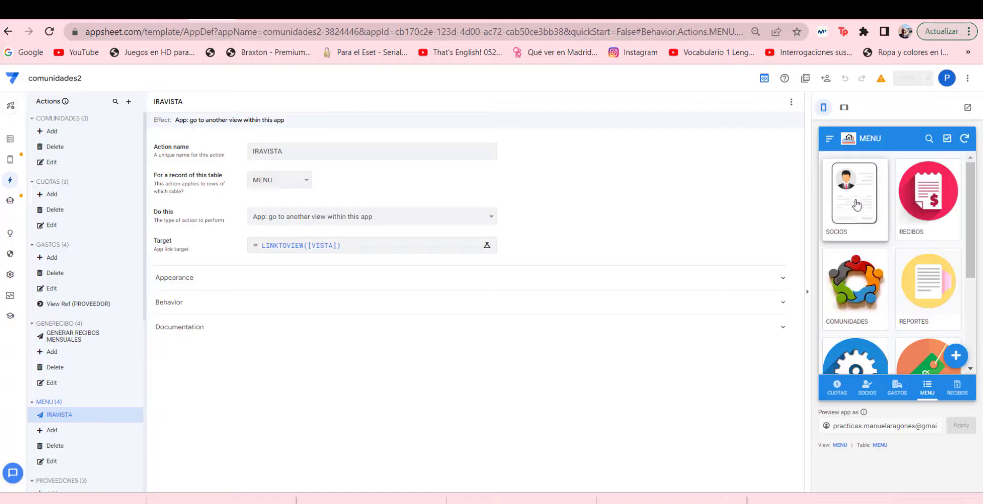
pyautogui.click(856, 204)
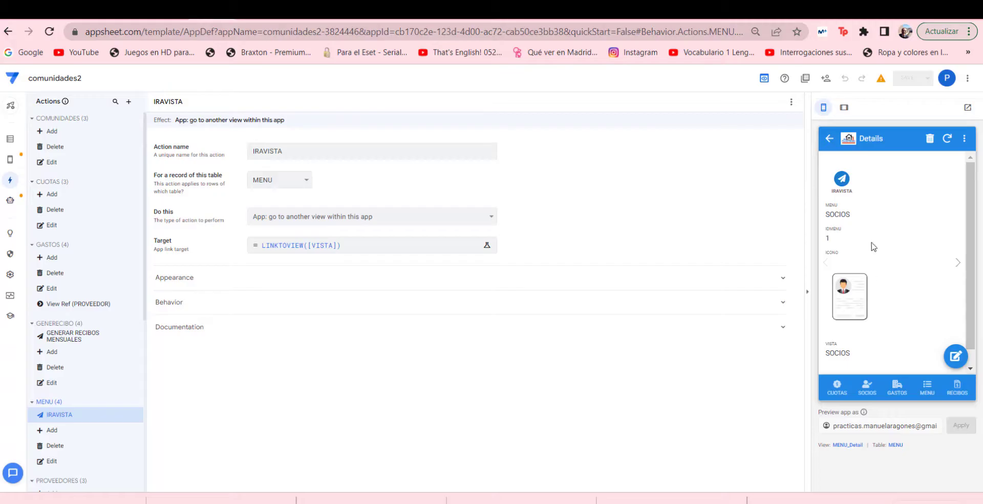
pyautogui.click(830, 139)
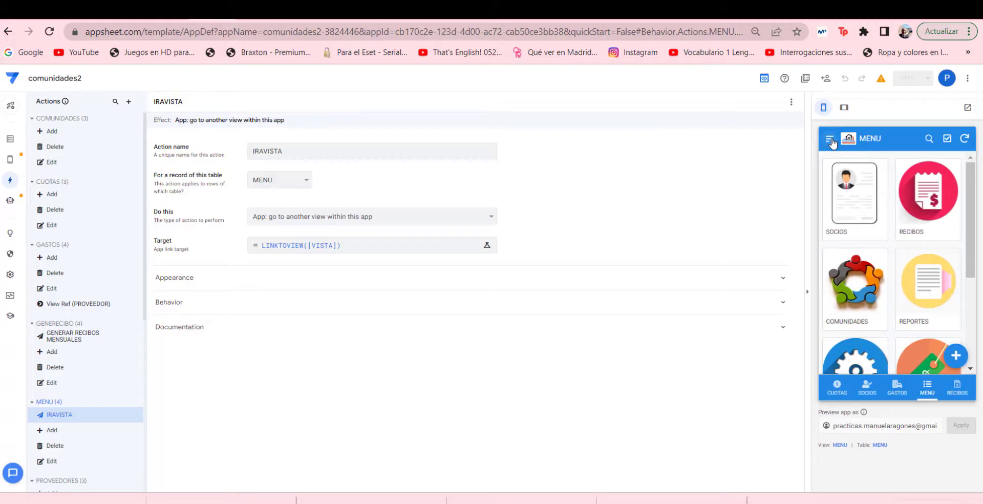
# - Set the MENU view's Row Selected event action to IRAVISTA and save the app
pyautogui.click(10, 160)
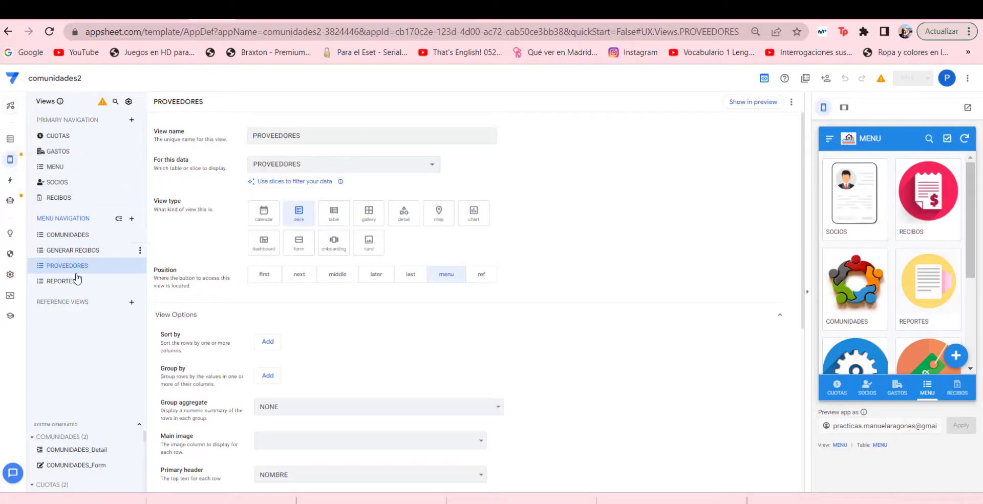
pyautogui.click(53, 166)
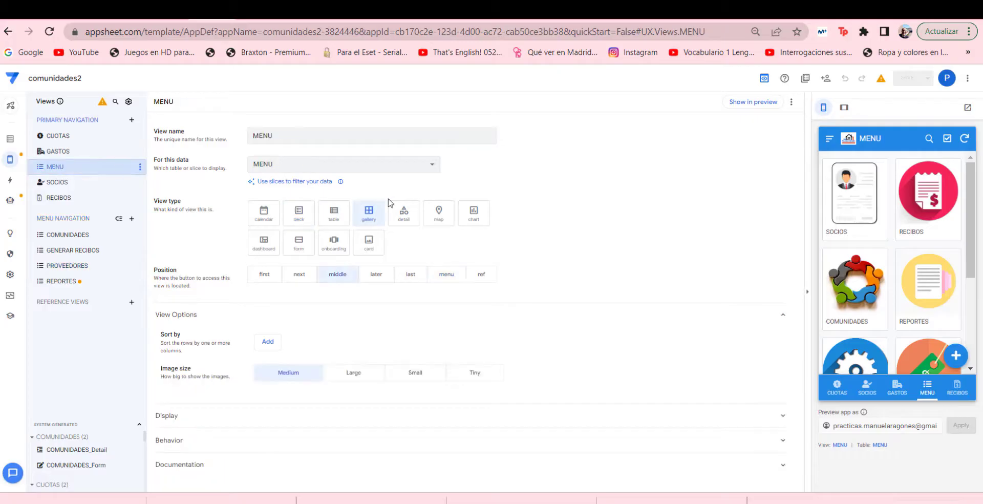
pyautogui.click(311, 446)
pyautogui.scroll(-2, 395, 424)
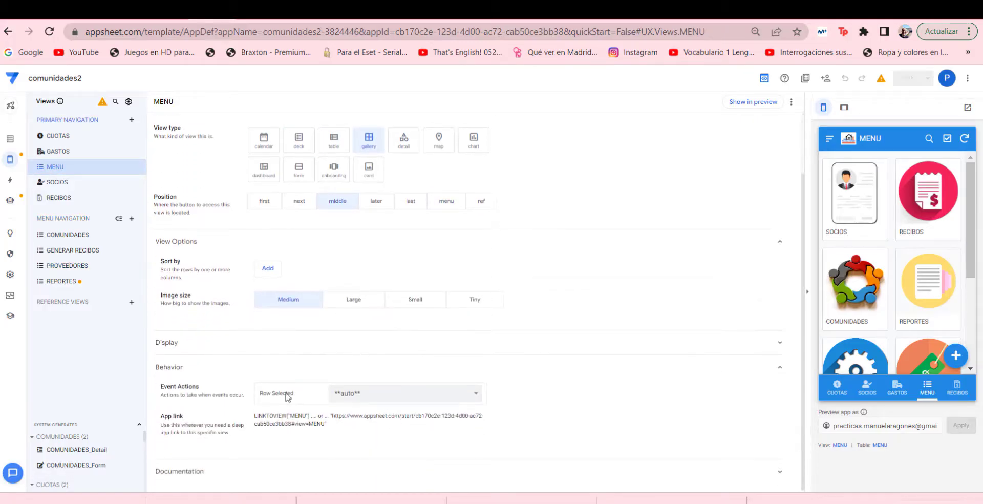
pyautogui.click(403, 394)
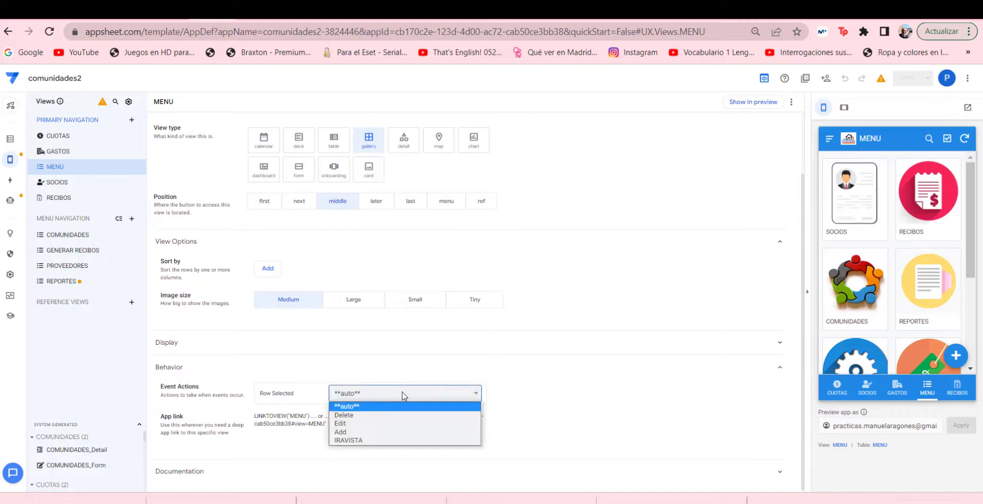
pyautogui.click(354, 441)
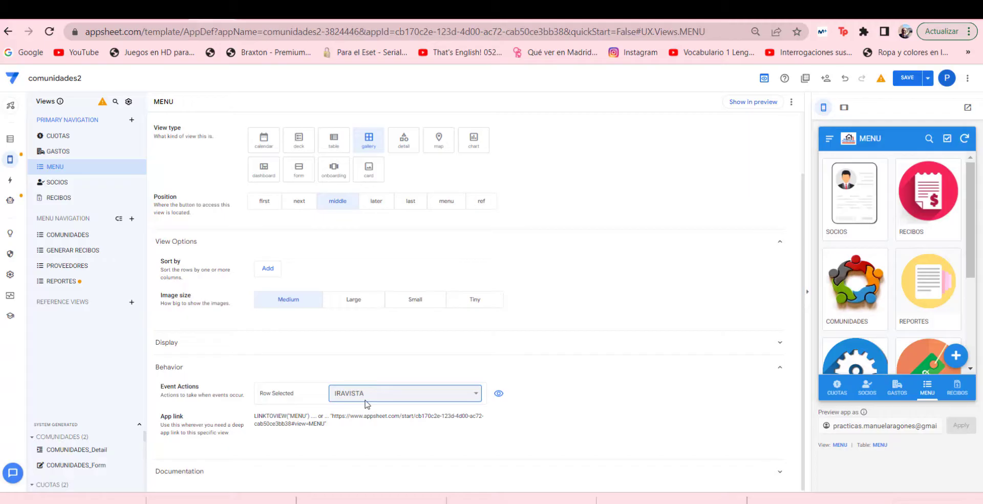
pyautogui.click(907, 77)
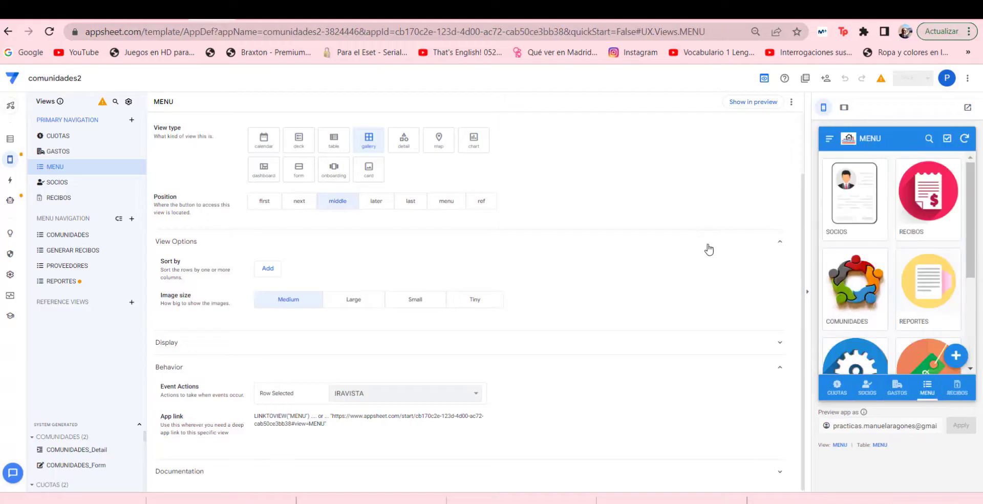
# - Test the SOCIOS, RECIBOS and REPORTES tiles of the MENU gallery in the app preview, returning to the gallery after each
pyautogui.click(850, 206)
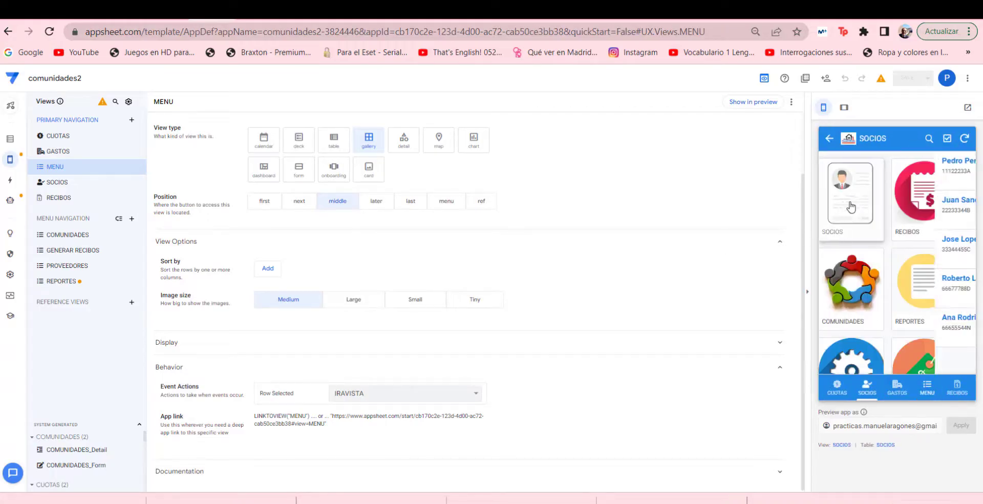
pyautogui.click(827, 140)
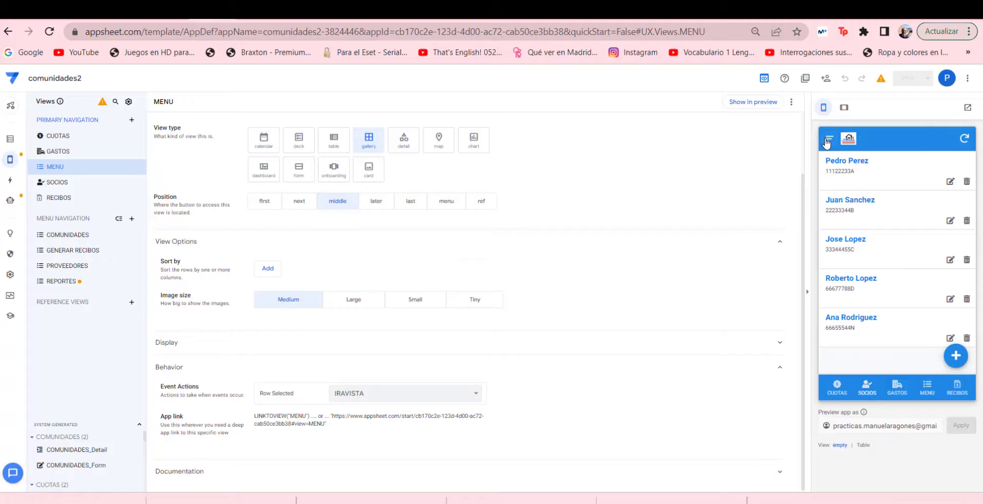
pyautogui.click(929, 390)
pyautogui.click(927, 212)
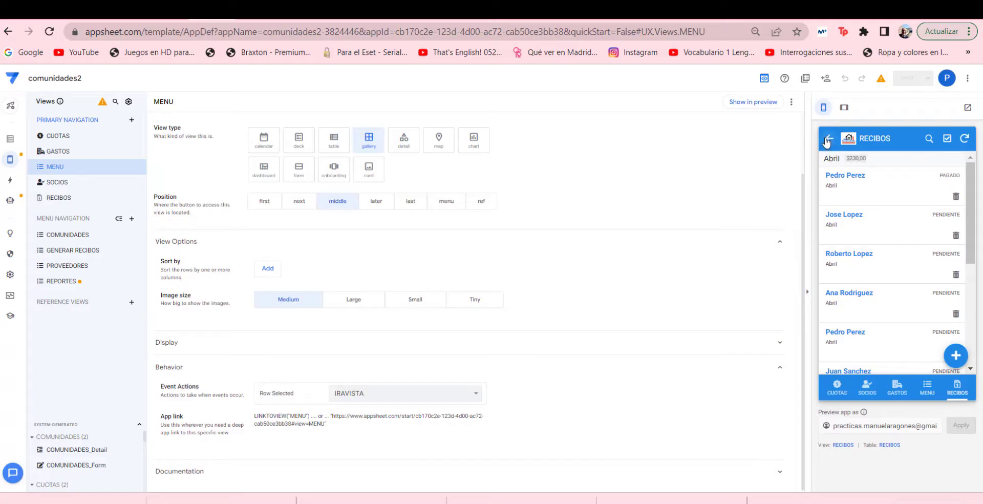
pyautogui.click(827, 140)
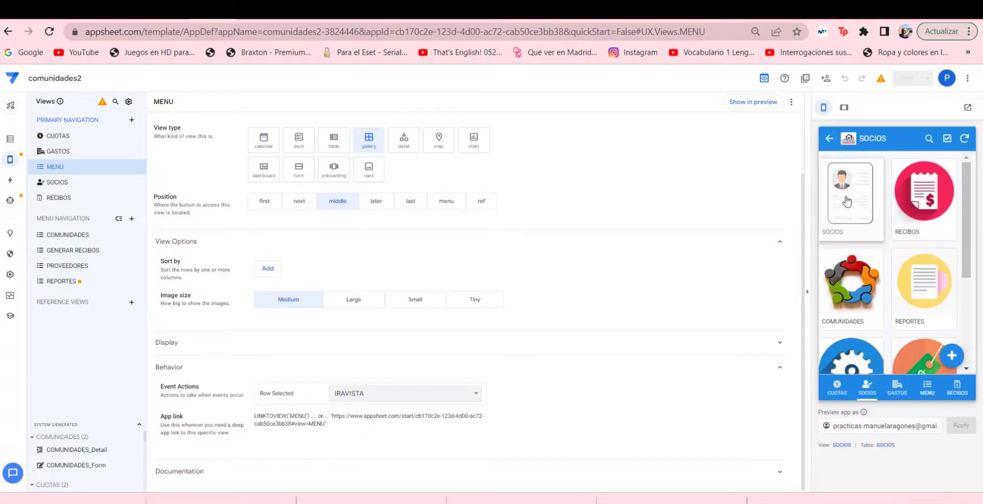
pyautogui.click(828, 140)
pyautogui.click(829, 139)
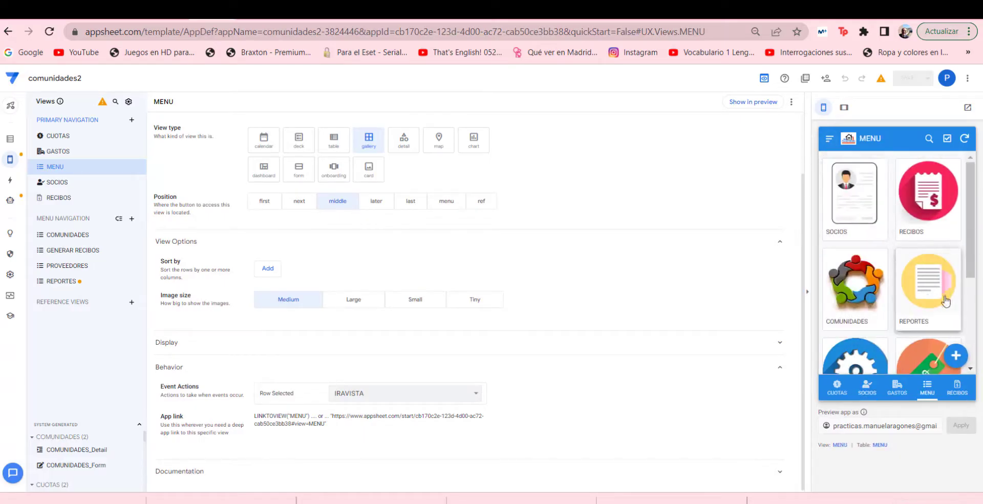
pyautogui.click(928, 300)
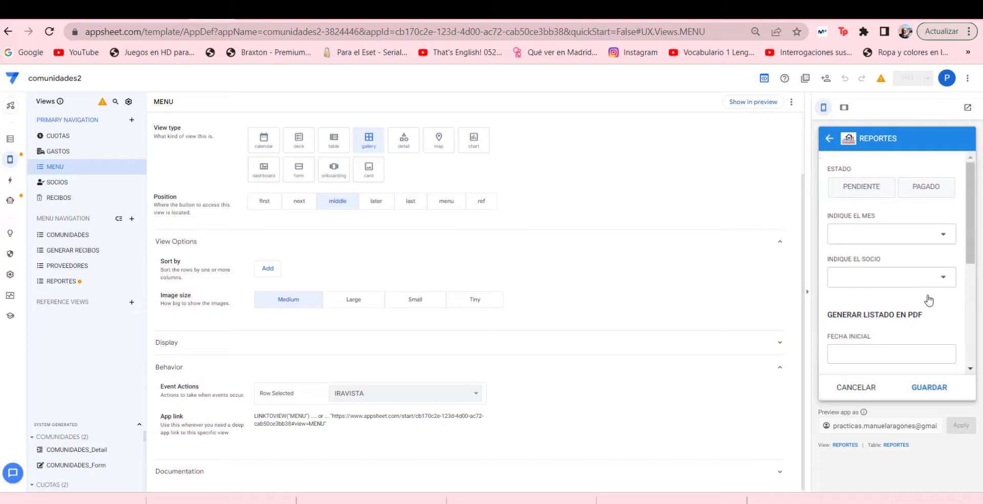
pyautogui.click(829, 139)
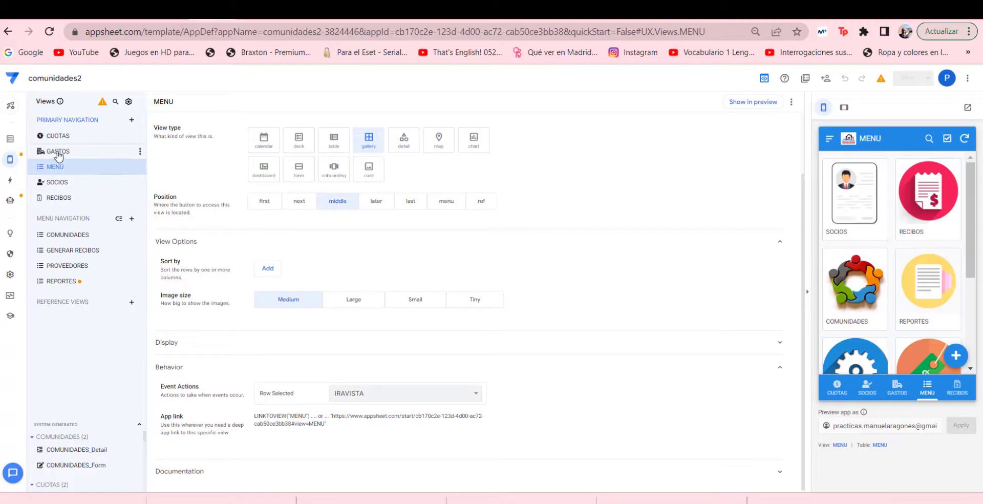
# - Set the app's starting view to MENU, save the app and try the SOCIOS tile again in the preview
pyautogui.click(56, 151)
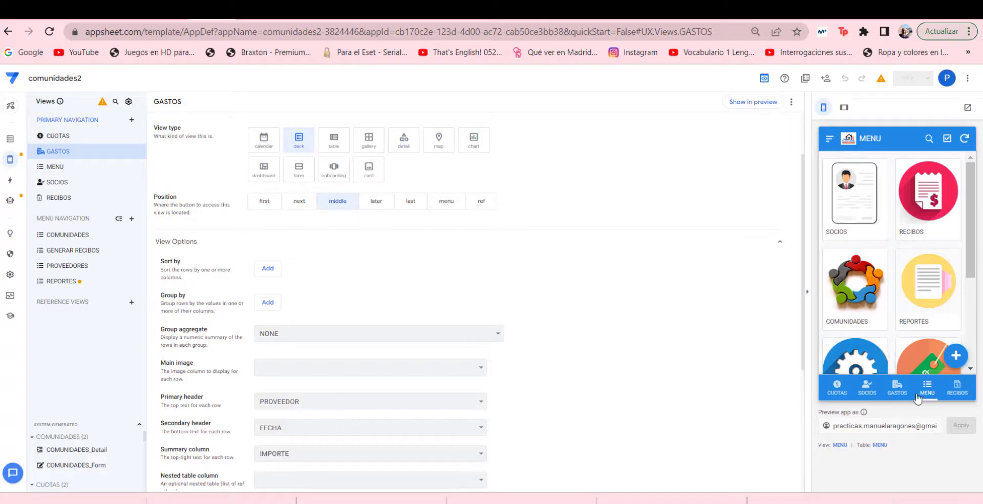
pyautogui.click(8, 276)
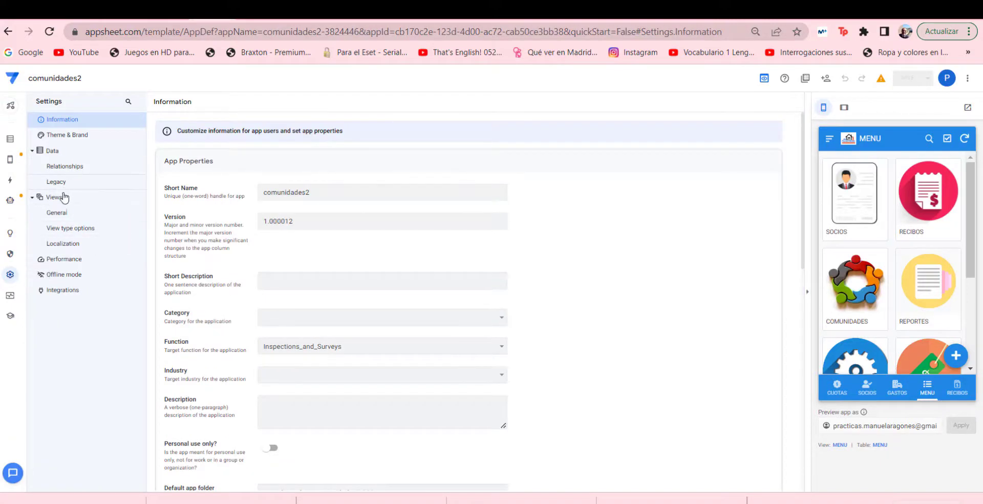
pyautogui.click(58, 213)
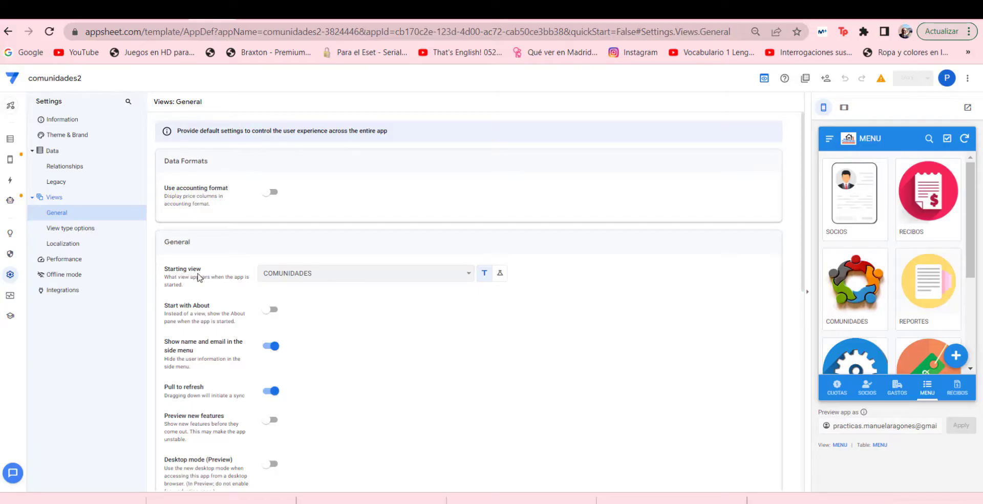
pyautogui.click(299, 277)
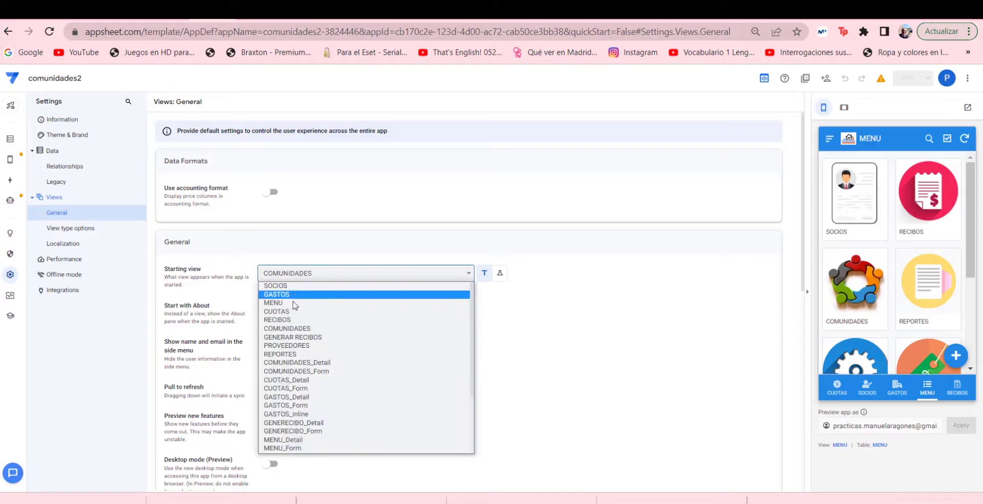
pyautogui.click(294, 303)
pyautogui.click(916, 79)
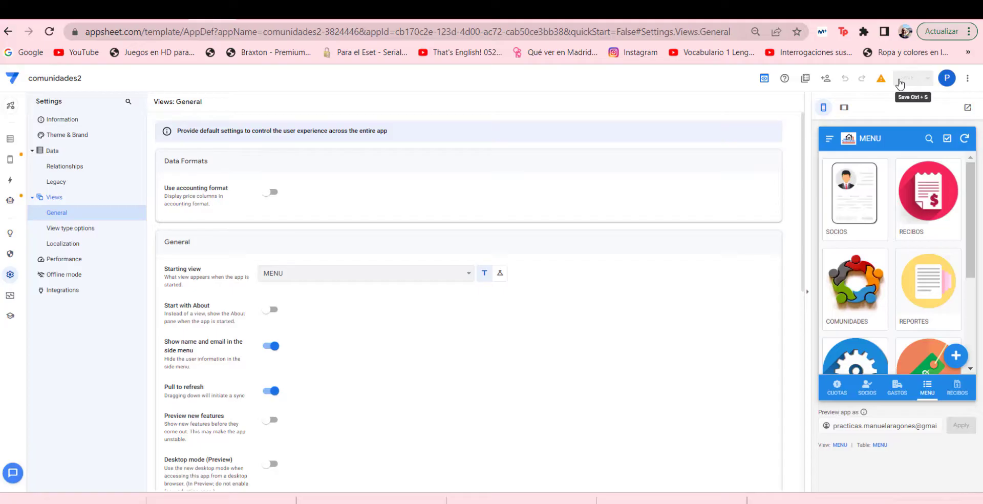
pyautogui.click(865, 208)
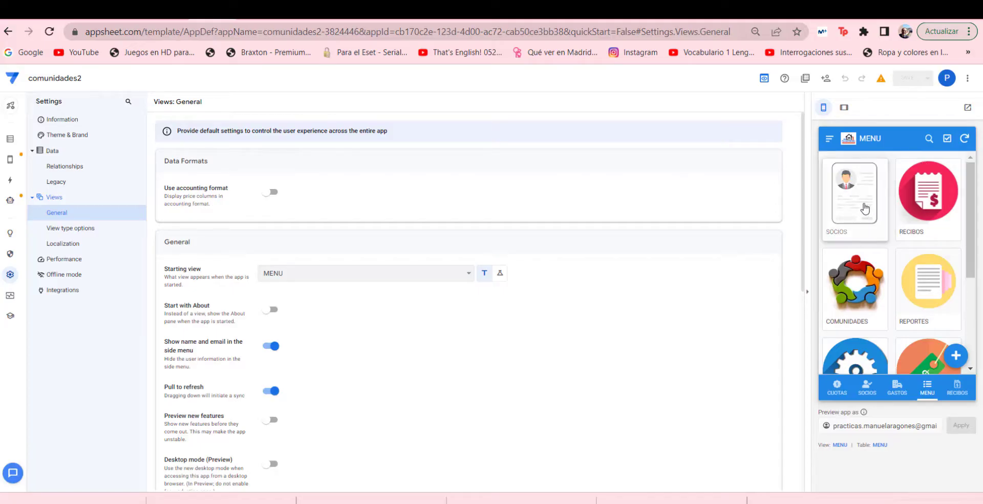
pyautogui.click(829, 139)
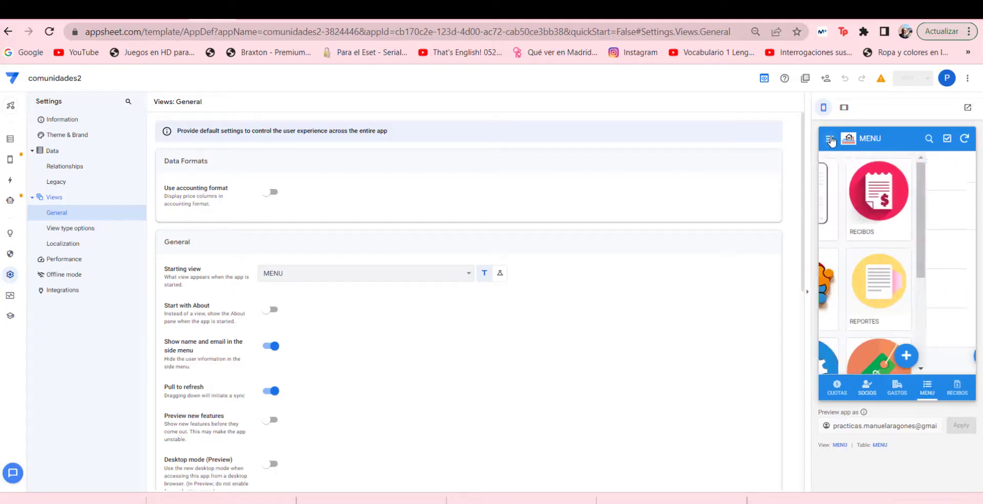